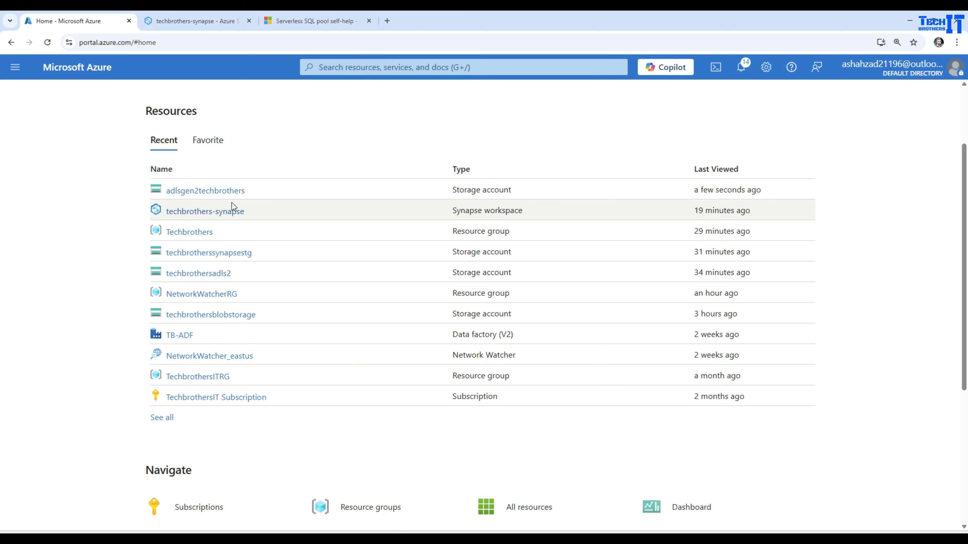
Find the customer CSV in adlsgen2techbrothers under testcontainer/inputdirectory, then return to the techbrothers-synapse workspace.
{"action": "left_click", "coordinate": [237, 194]}
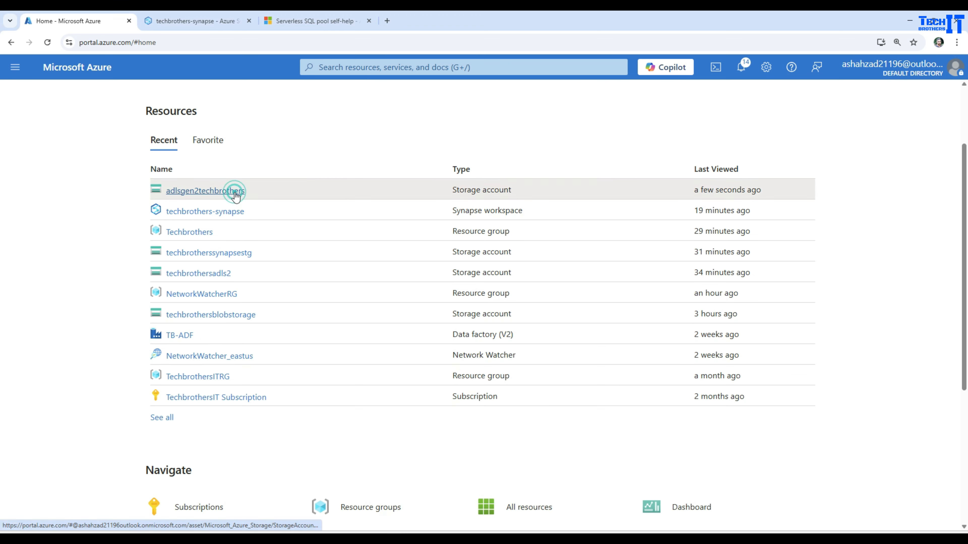
{"action": "left_click", "coordinate": [77, 399]}
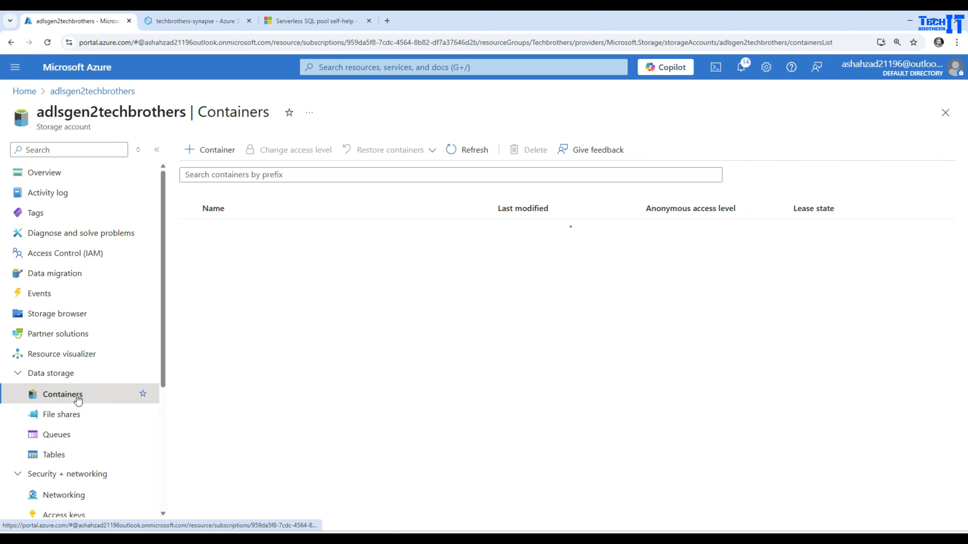
{"action": "left_click", "coordinate": [227, 252]}
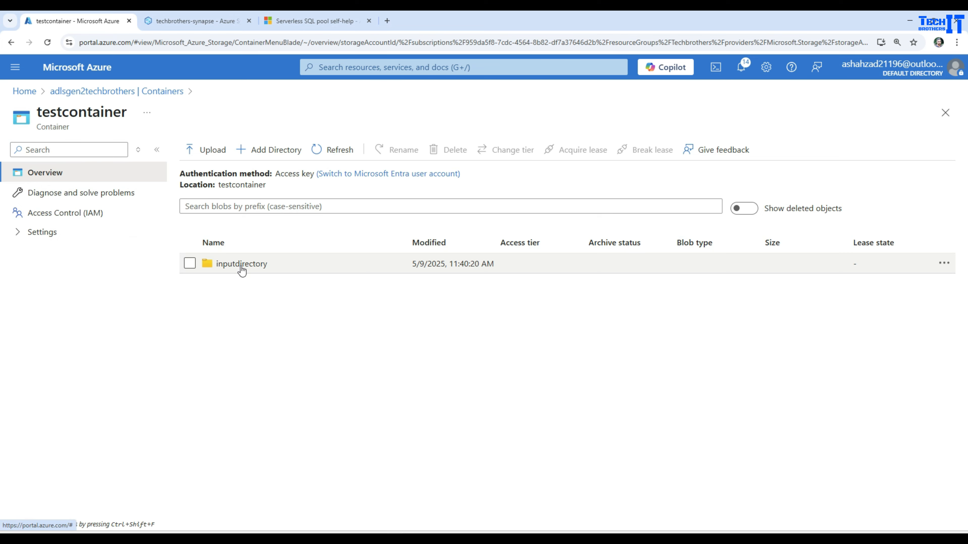
{"action": "left_click", "coordinate": [241, 267]}
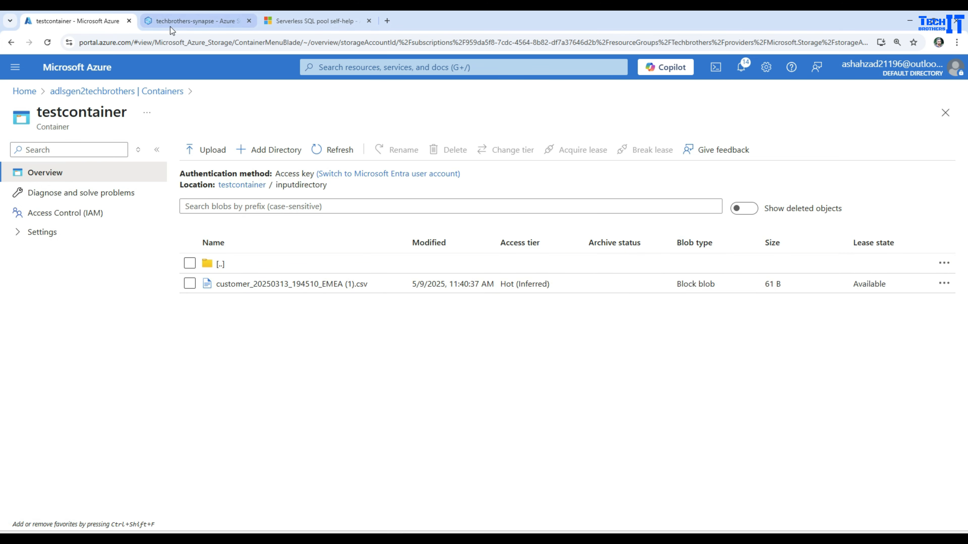
{"action": "left_click", "coordinate": [179, 22]}
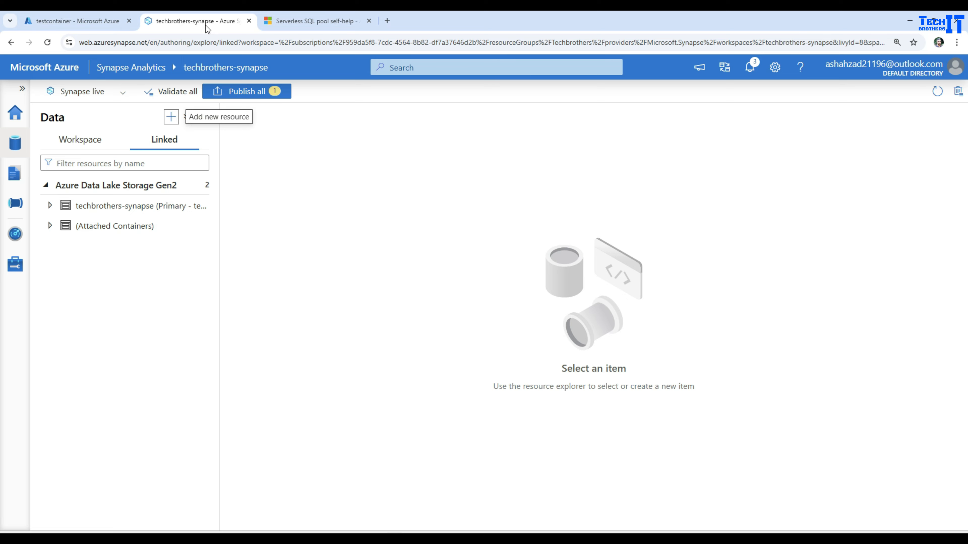
Start a new Azure Data Lake Storage Gen2 linked service from the Data hub's Connect to external data.
{"action": "left_click", "coordinate": [16, 116]}
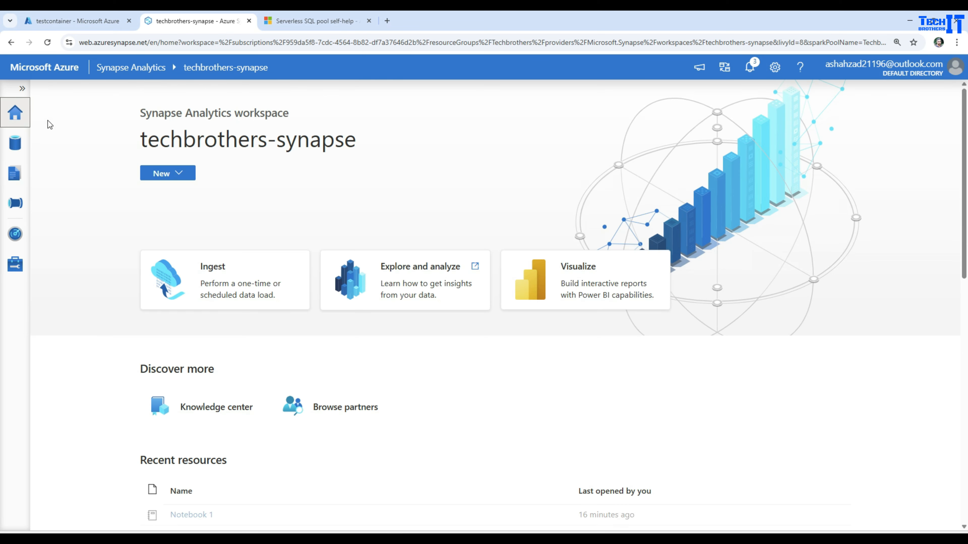
{"action": "left_click", "coordinate": [16, 143]}
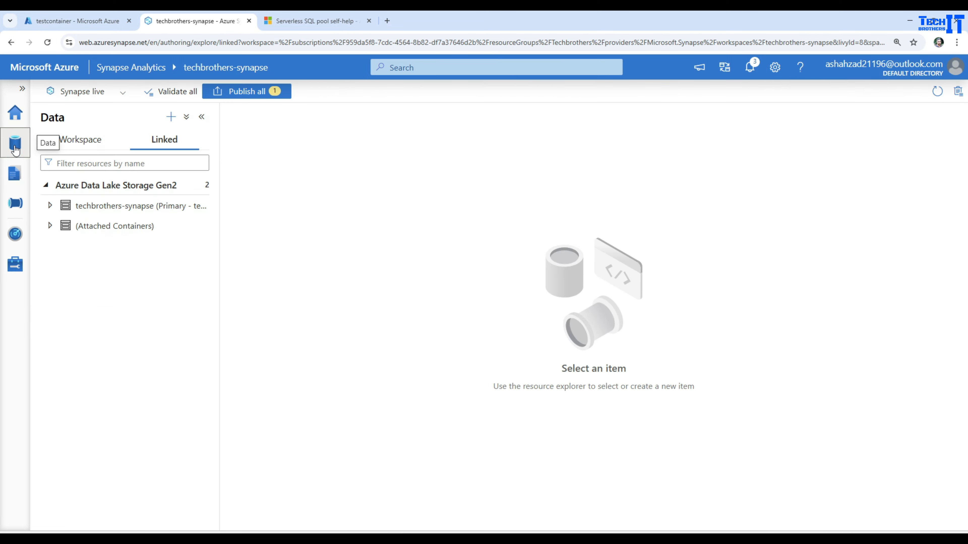
{"action": "left_click", "coordinate": [171, 117]}
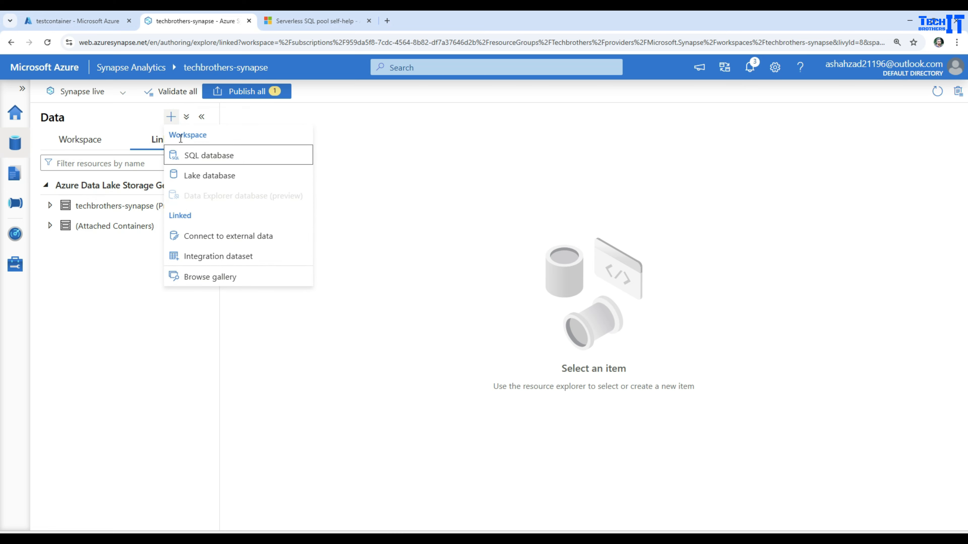
{"action": "left_click", "coordinate": [233, 237]}
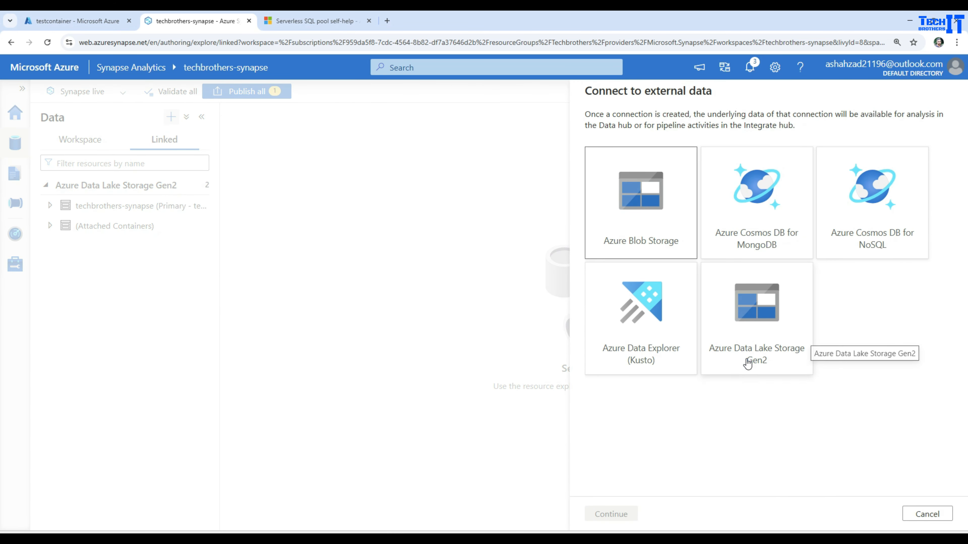
{"action": "left_click", "coordinate": [764, 358]}
{"action": "left_click", "coordinate": [611, 513]}
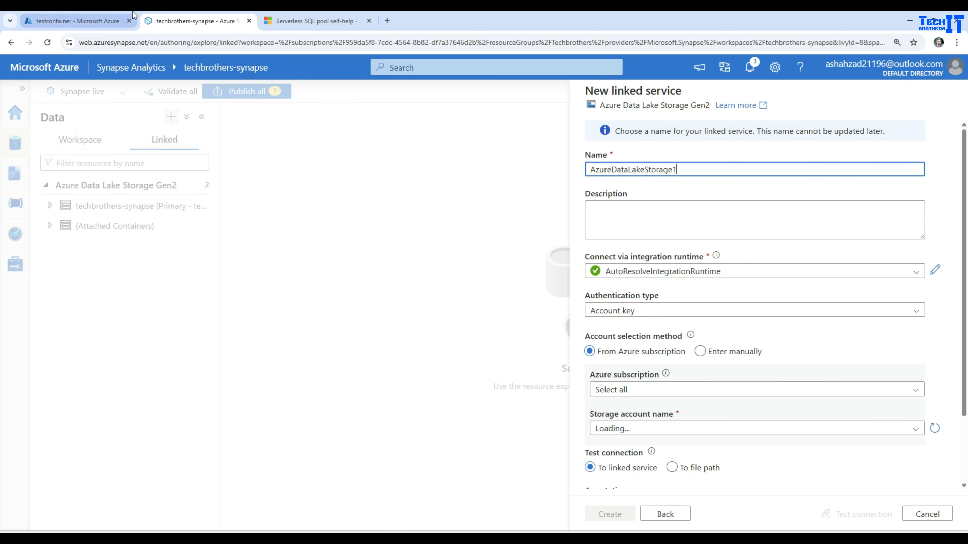
{"action": "left_click", "coordinate": [101, 22]}
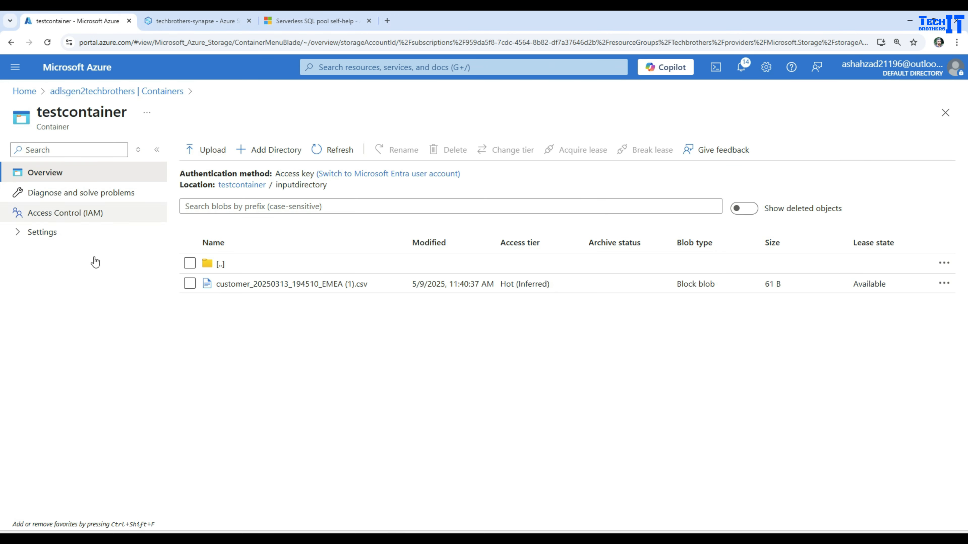
Confirm Hierarchical namespace is Enabled on the adlsgen2techbrothers overview, then return to the linked service form.
{"action": "left_click", "coordinate": [58, 95]}
{"action": "left_click", "coordinate": [46, 175]}
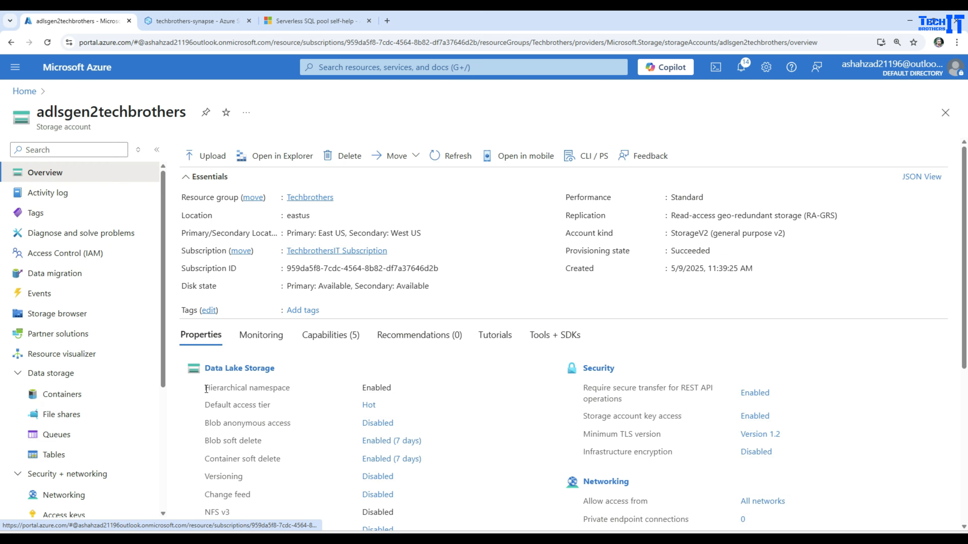
{"action": "left_click_drag", "start_coordinate": [206, 389], "coordinate": [294, 392]}
{"action": "left_click_drag", "start_coordinate": [393, 387], "coordinate": [367, 391]}
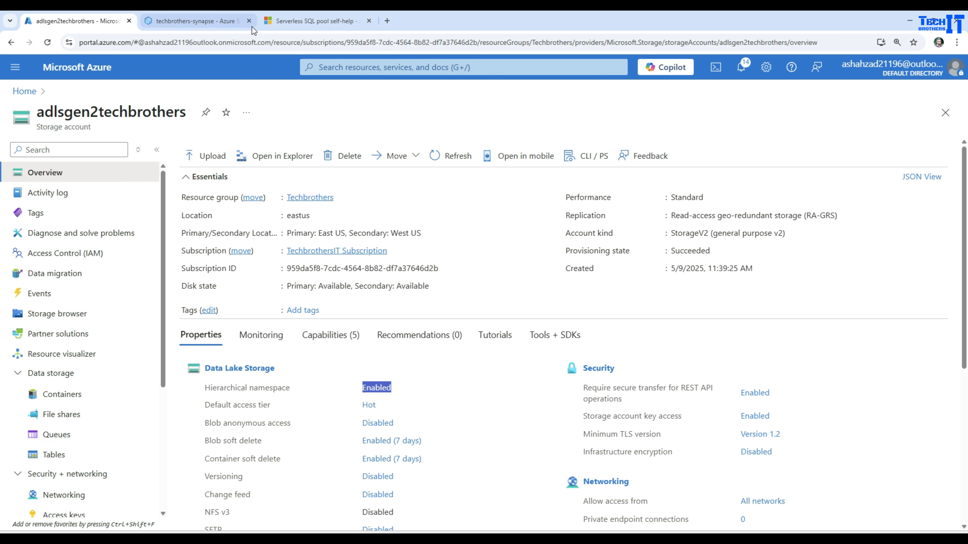
{"action": "left_click", "coordinate": [191, 22]}
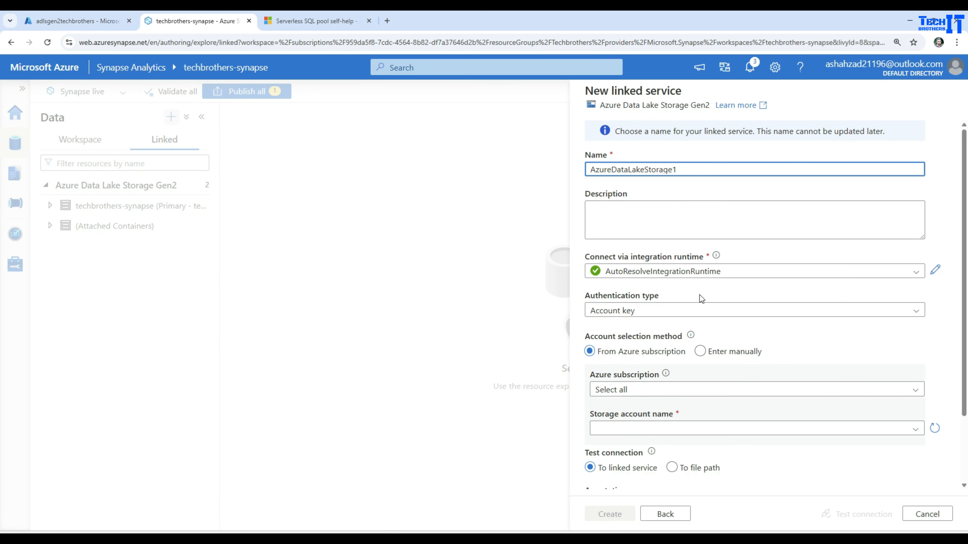
Use System-assigned managed identity with TechbrothersIT Subscription and adlsgen2techbrothers, copying the managed identity name.
{"action": "left_click", "coordinate": [639, 316]}
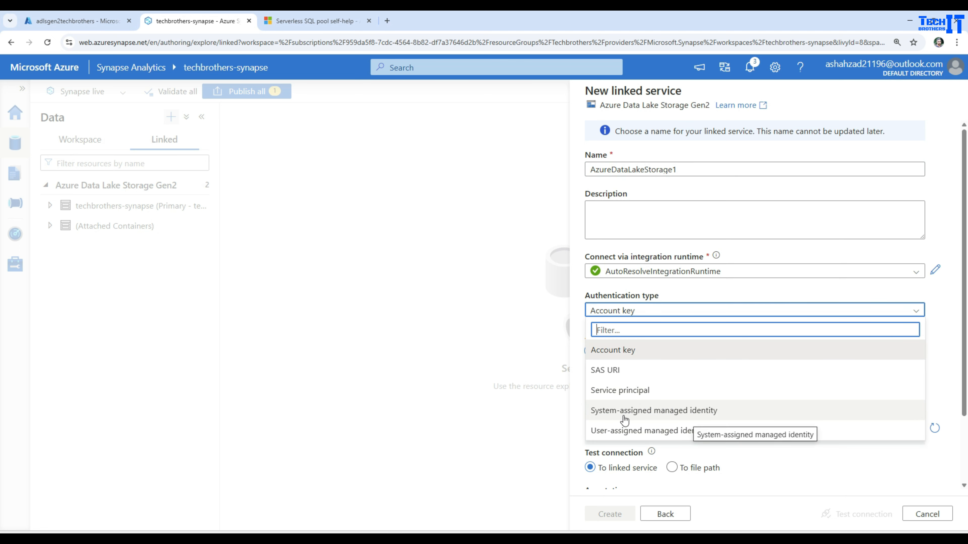
{"action": "left_click", "coordinate": [665, 412]}
{"action": "left_click", "coordinate": [676, 390]}
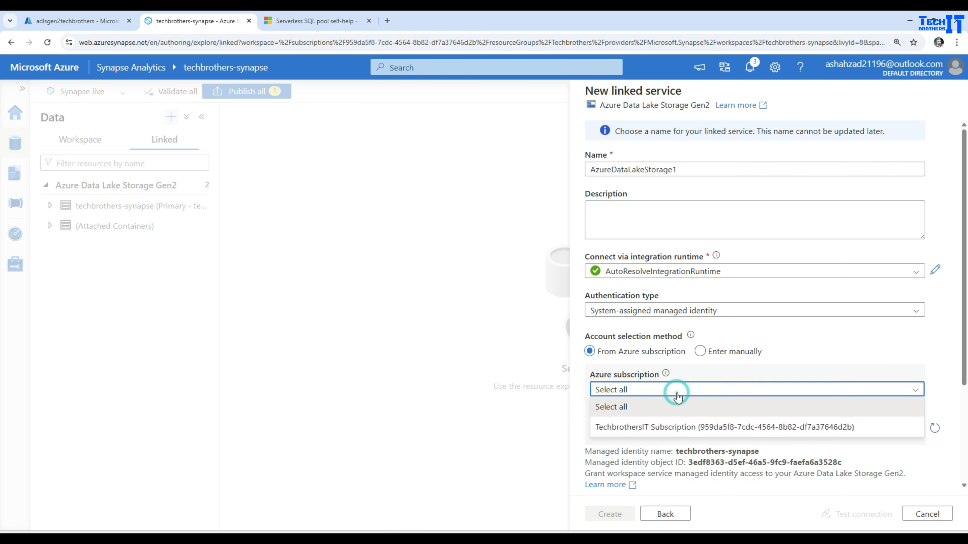
{"action": "left_click", "coordinate": [642, 430]}
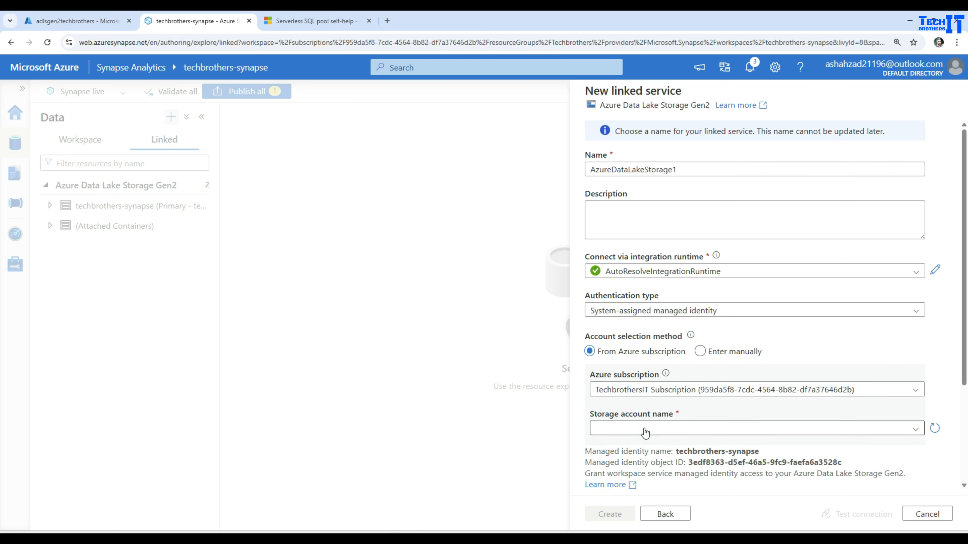
{"action": "left_click", "coordinate": [692, 431]}
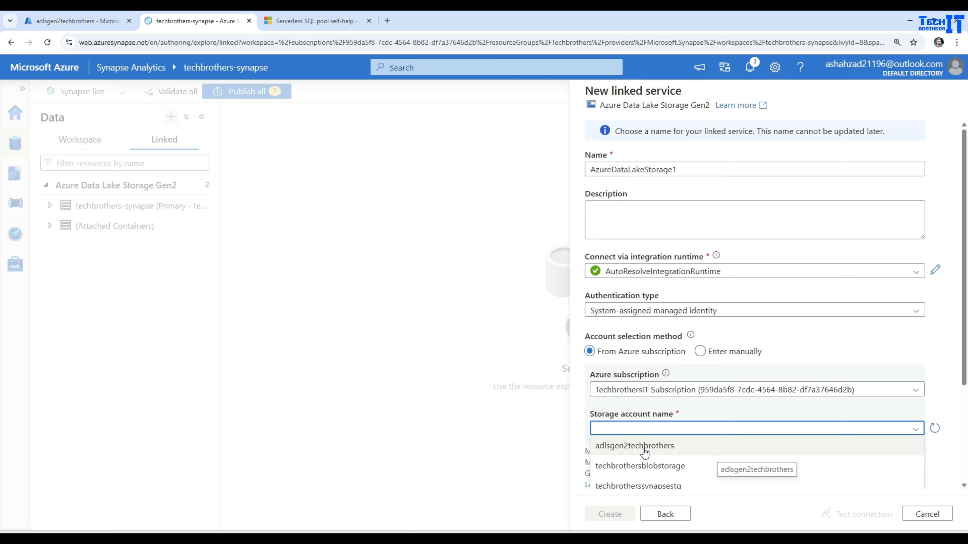
{"action": "left_click", "coordinate": [660, 453]}
{"action": "scroll", "coordinate": [800, 336], "scroll_direction": "down", "scroll_amount": 3}
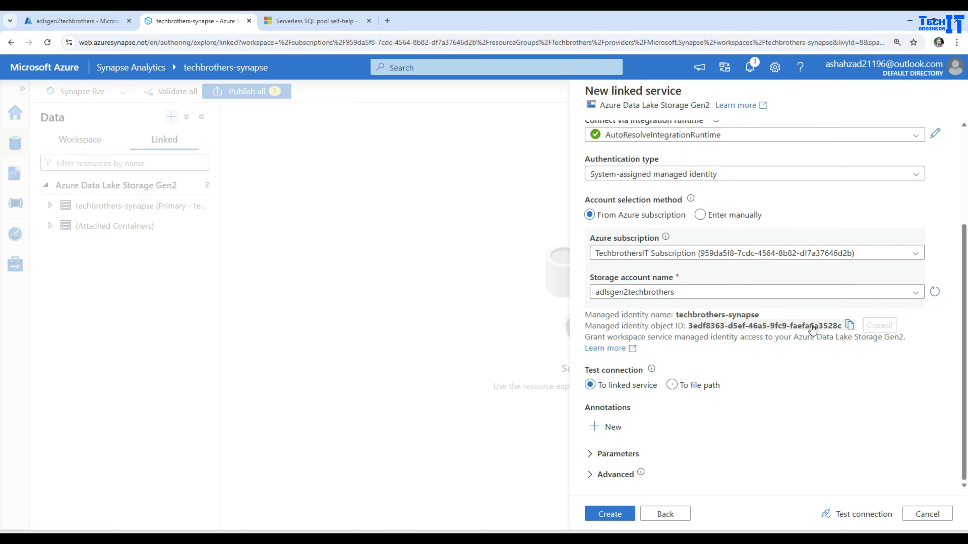
{"action": "left_click", "coordinate": [723, 316]}
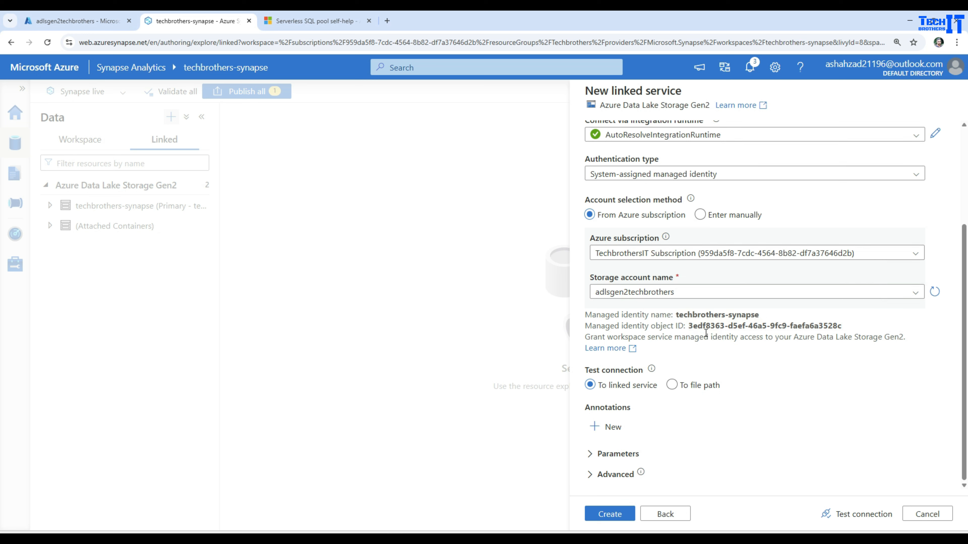
Test the linked service connection and read the ADLSGen2ForbiddenError details.
{"action": "left_click", "coordinate": [861, 513]}
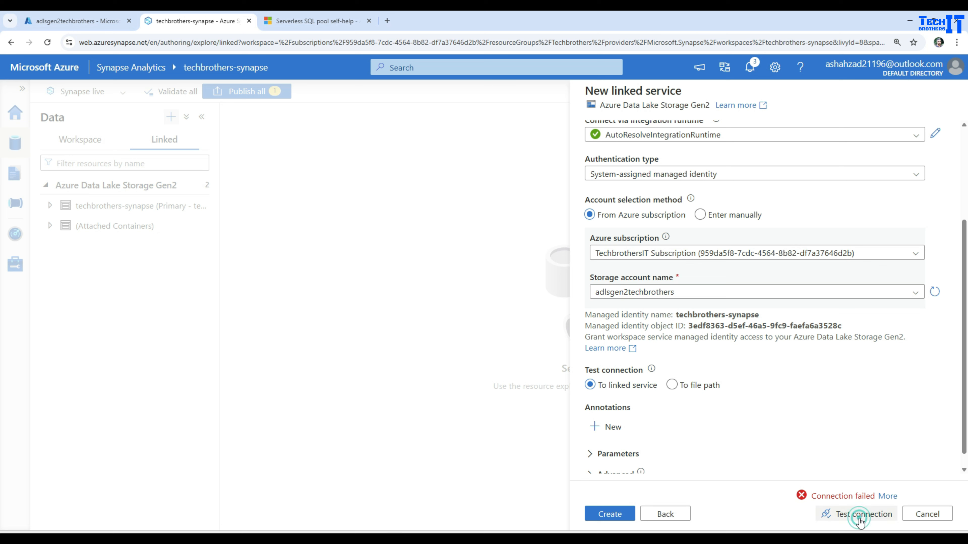
{"action": "left_click", "coordinate": [860, 515]}
{"action": "left_click", "coordinate": [885, 497]}
{"action": "left_click", "coordinate": [859, 369]}
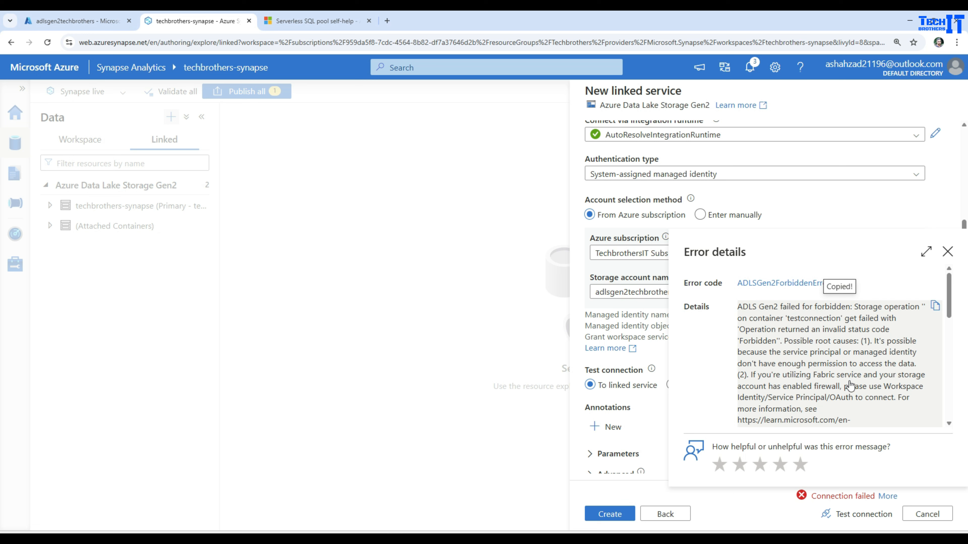
{"action": "scroll", "coordinate": [851, 386], "scroll_direction": "down", "scroll_amount": 2}
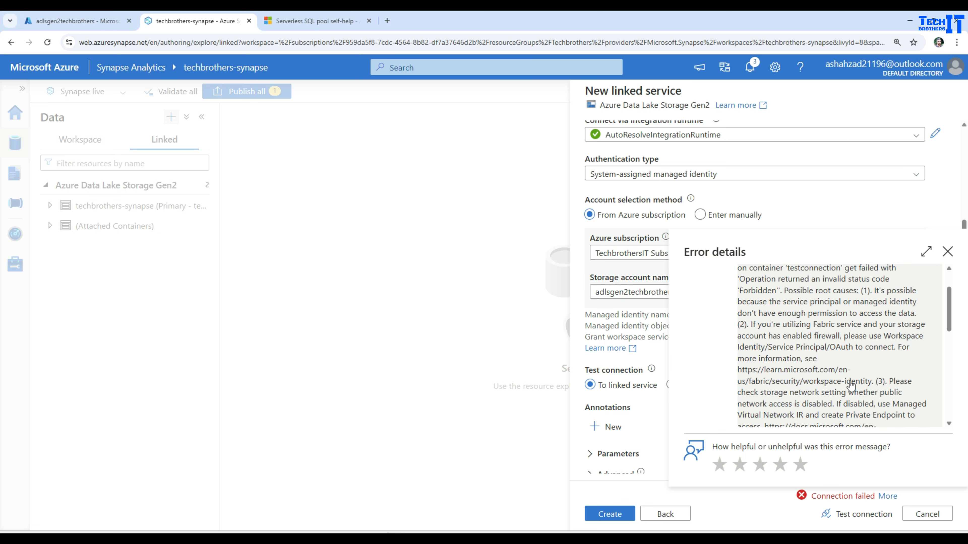
{"action": "scroll", "coordinate": [850, 385], "scroll_direction": "down", "scroll_amount": 6}
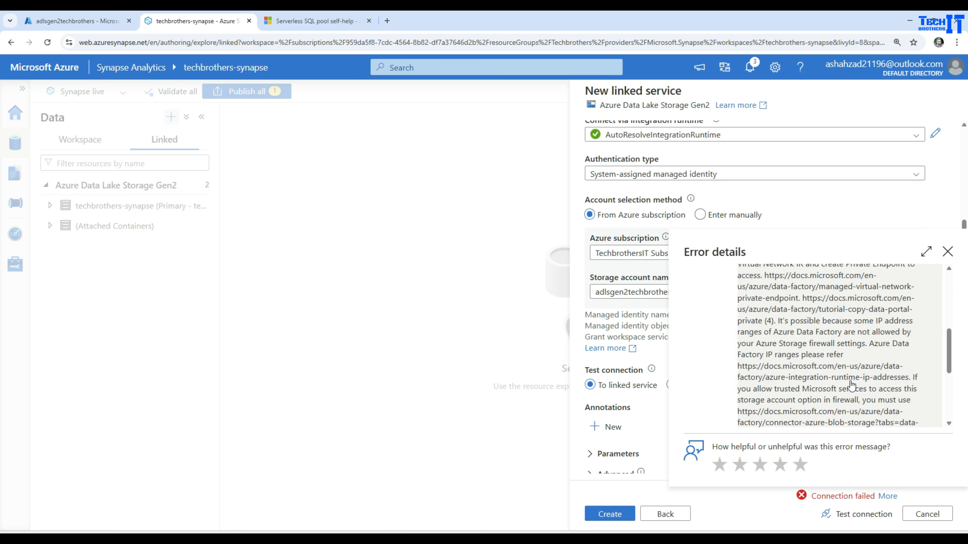
{"action": "scroll", "coordinate": [851, 386], "scroll_direction": "up", "scroll_amount": 8}
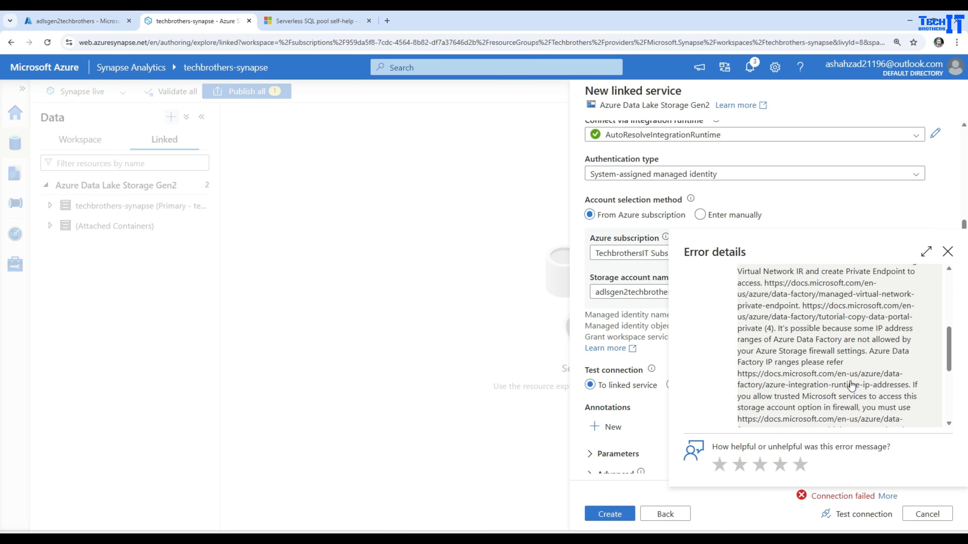
{"action": "left_click", "coordinate": [948, 253]}
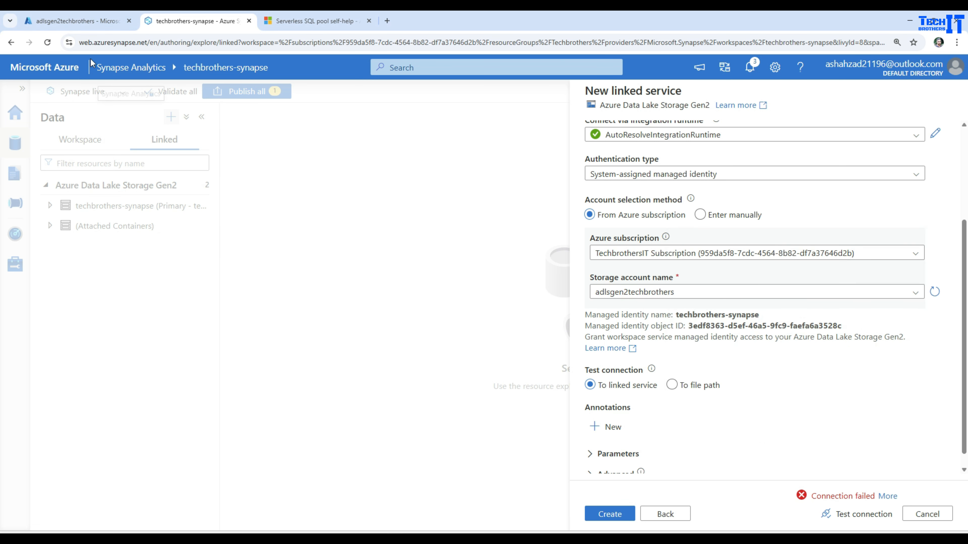
{"action": "left_click", "coordinate": [88, 21]}
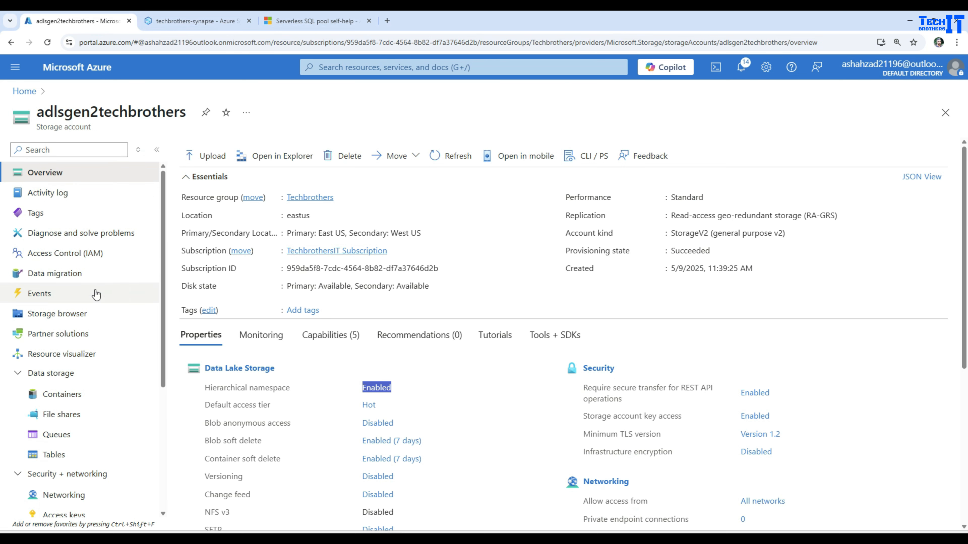
Add a role assignment on adlsgen2techbrothers for the Storage Blob Data Contributor role.
{"action": "left_click", "coordinate": [52, 257]}
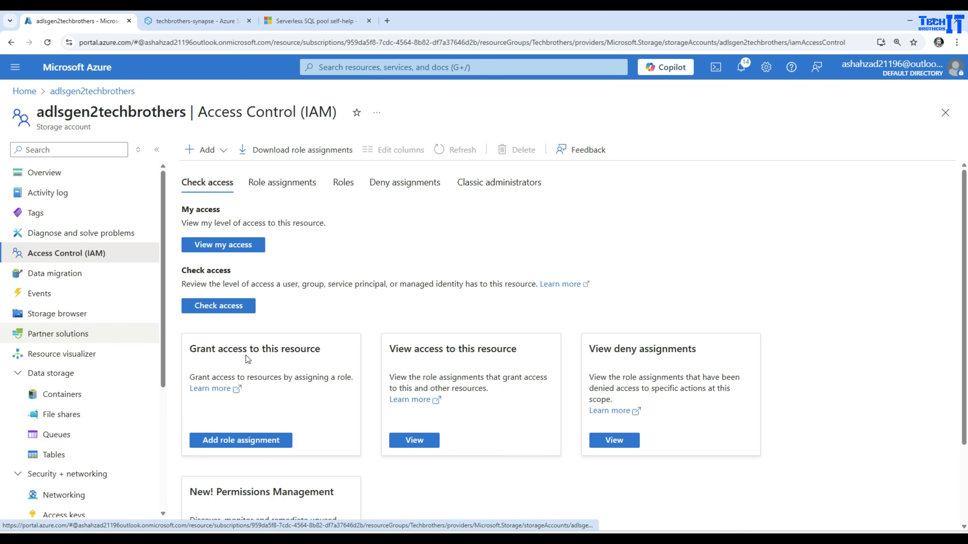
{"action": "left_click", "coordinate": [242, 440]}
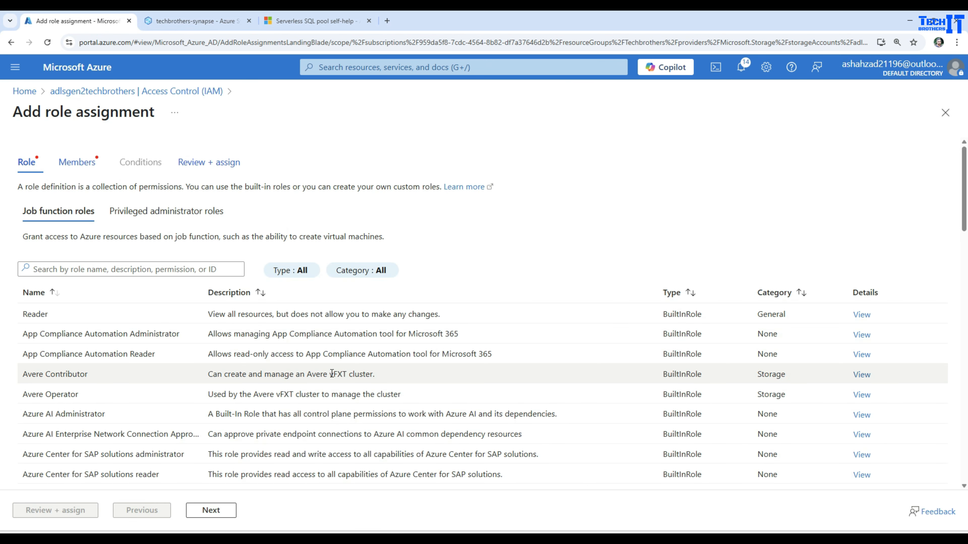
{"action": "left_click", "coordinate": [126, 271]}
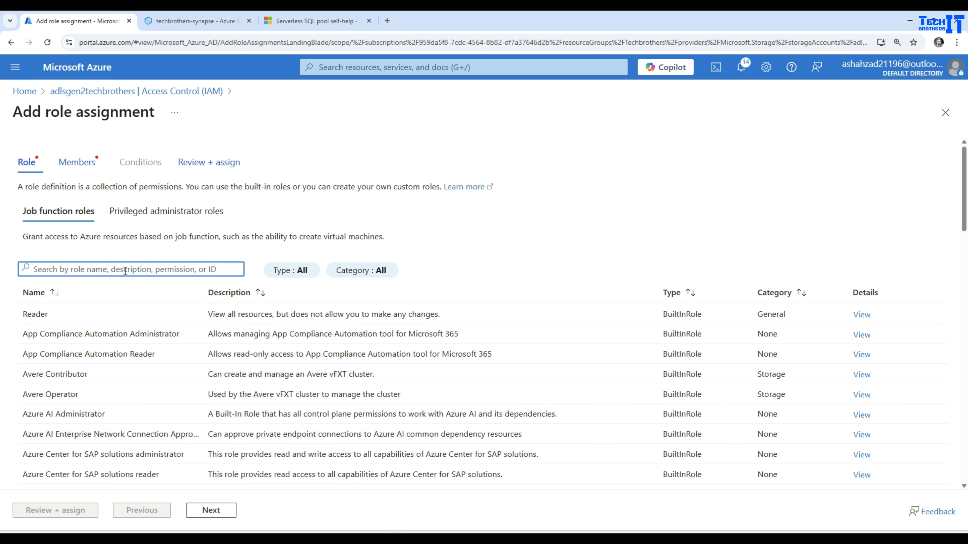
{"action": "type", "text": "blob so"}
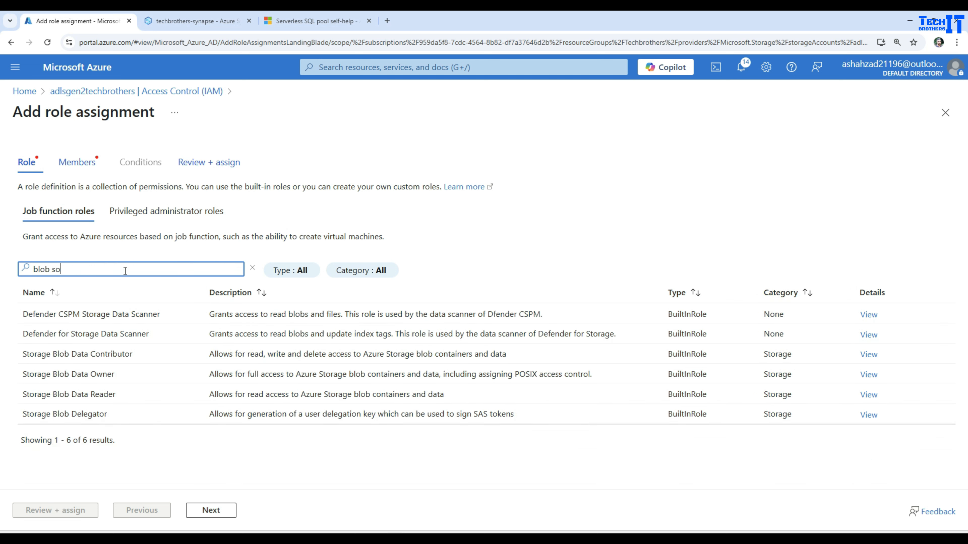
{"action": "type", "text": "t"}
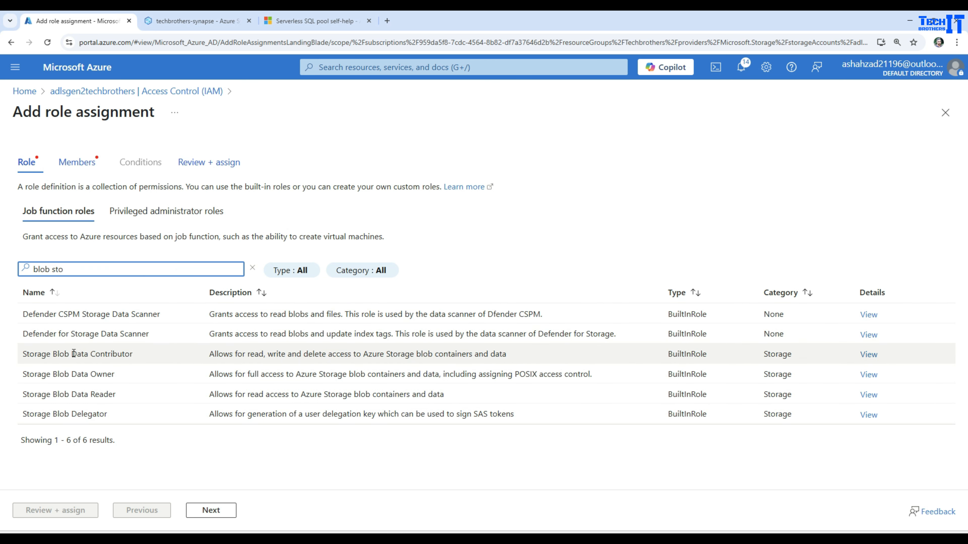
{"action": "left_click", "coordinate": [100, 354]}
{"action": "left_click", "coordinate": [211, 511]}
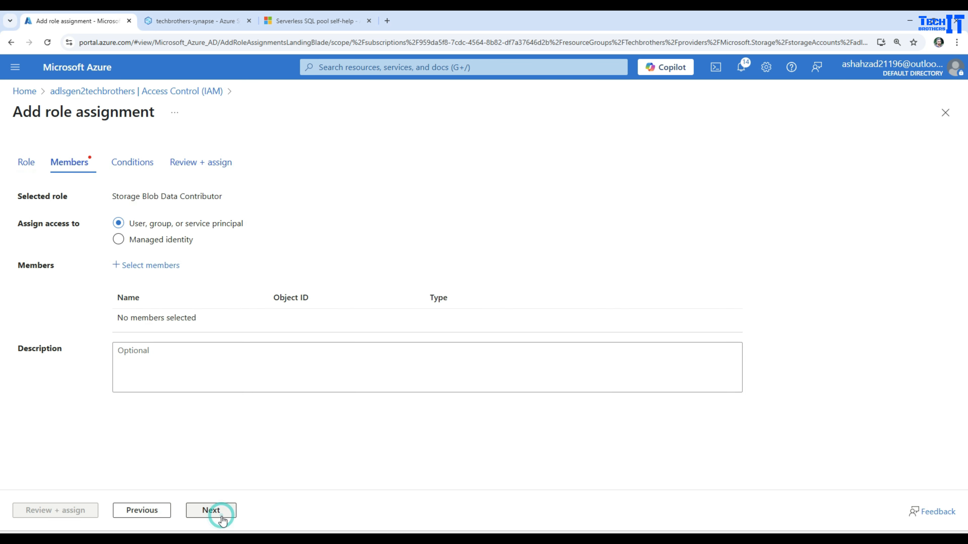
Assign the role to the techbrothers-synapse Synapse workspace managed identity and complete Review + assign.
{"action": "left_click", "coordinate": [139, 244]}
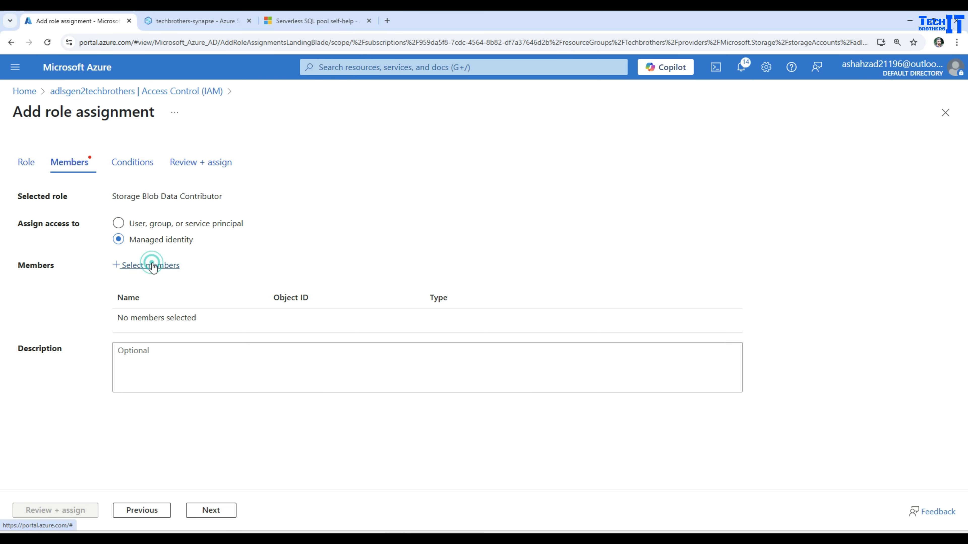
{"action": "left_click", "coordinate": [160, 267]}
{"action": "left_click", "coordinate": [674, 221]}
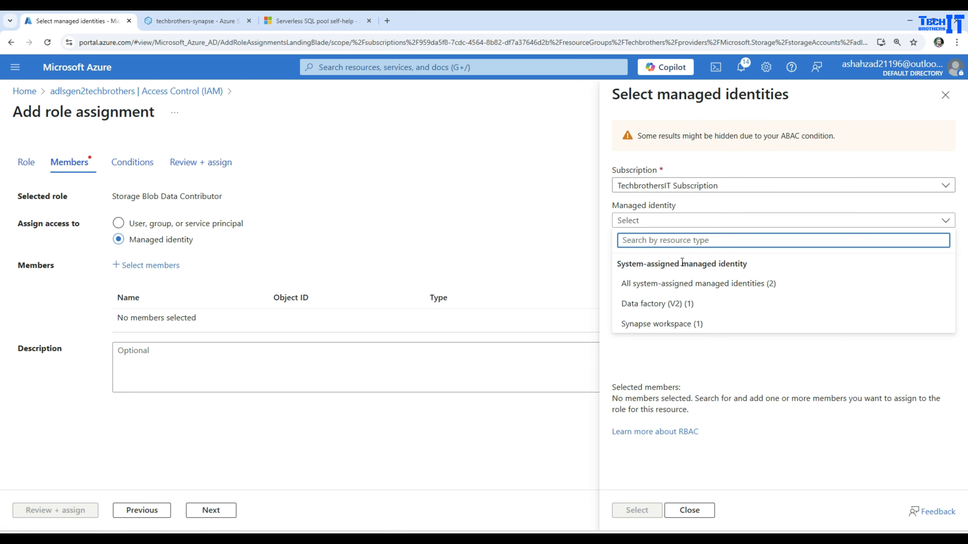
{"action": "left_click", "coordinate": [662, 325]}
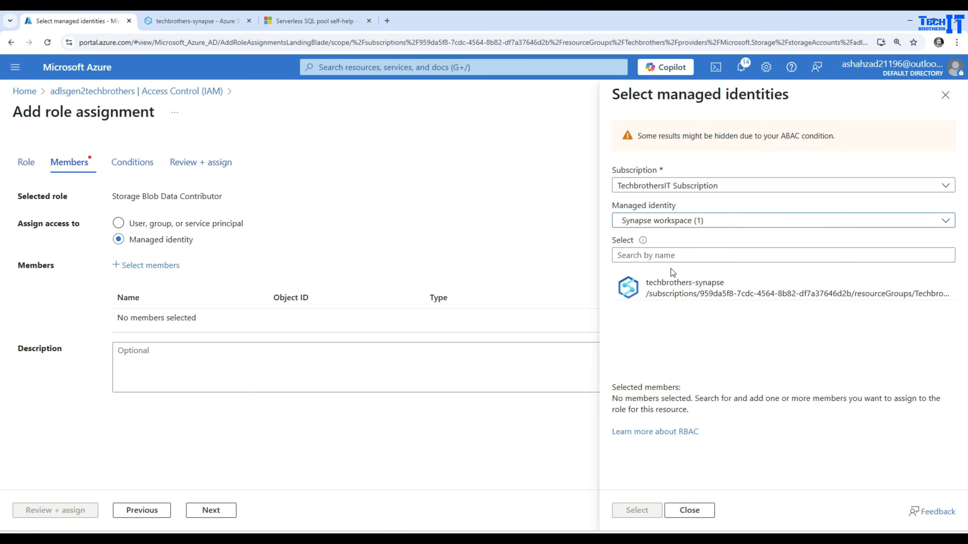
{"action": "left_click", "coordinate": [682, 290]}
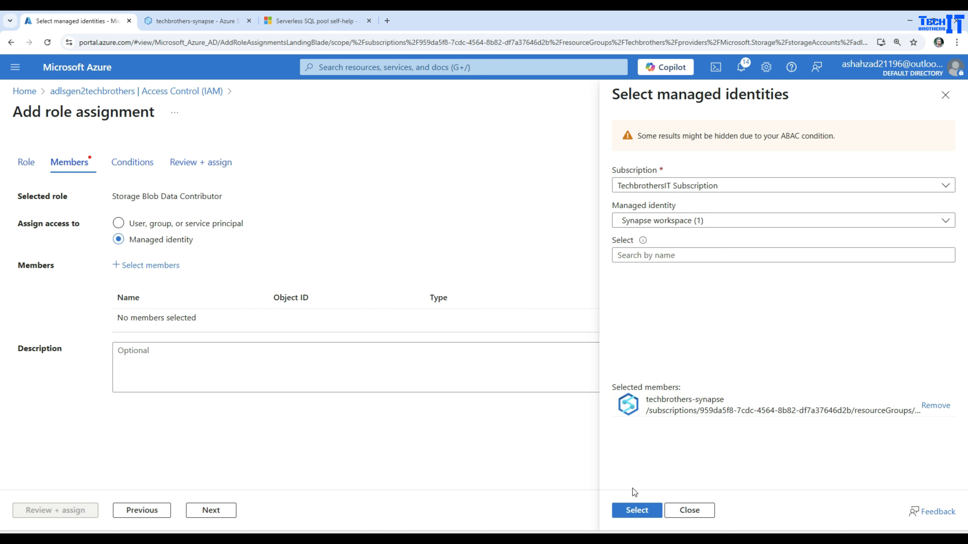
{"action": "left_click", "coordinate": [637, 511]}
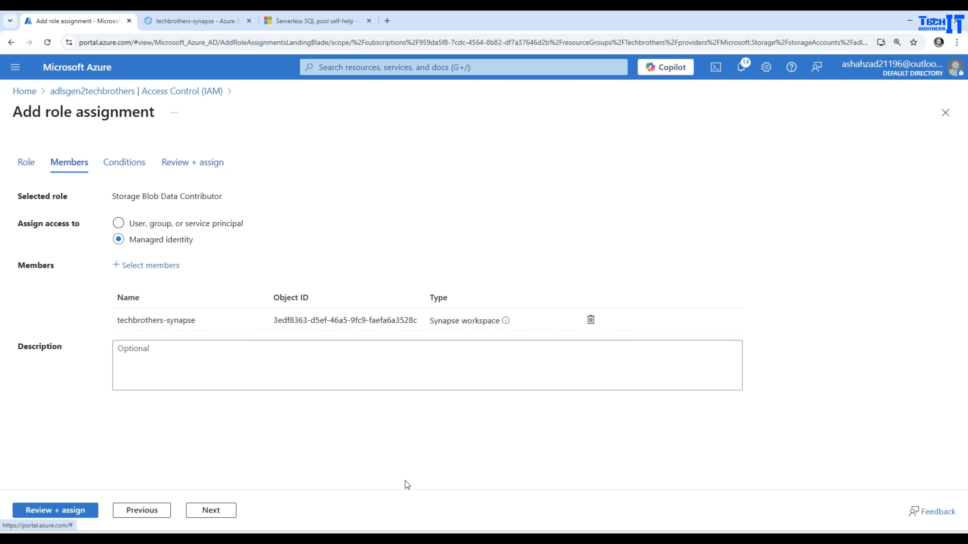
{"action": "left_click", "coordinate": [68, 511]}
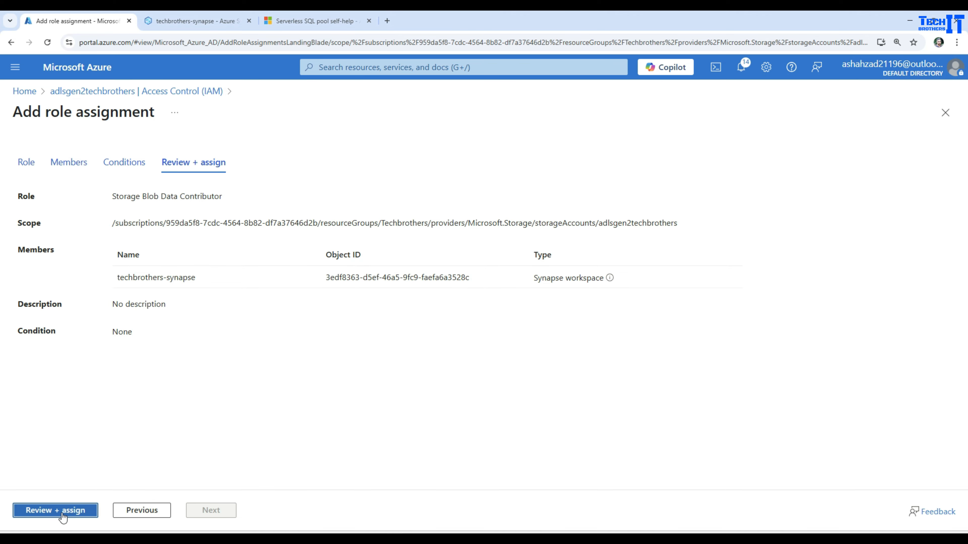
{"action": "left_click", "coordinate": [63, 511]}
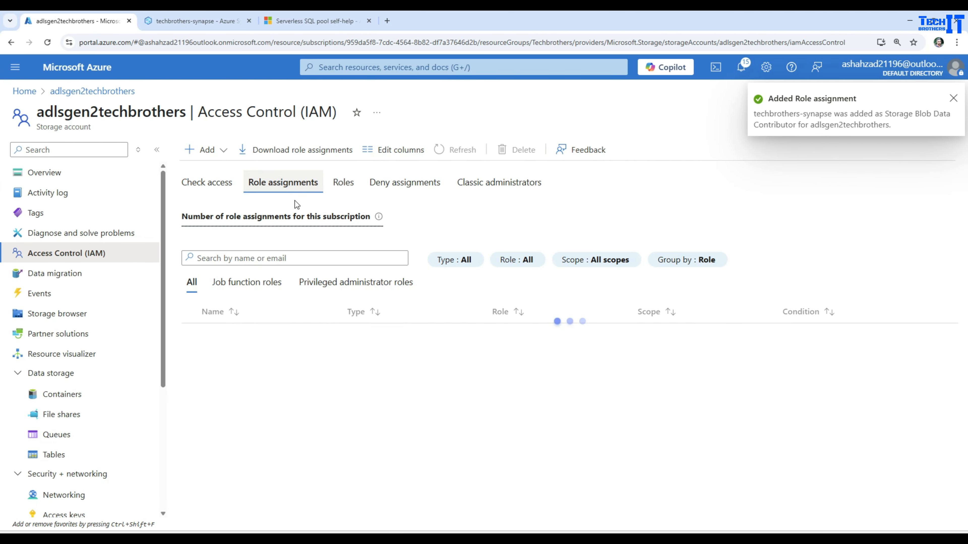
{"action": "scroll", "coordinate": [455, 425], "scroll_direction": "down", "scroll_amount": 1}
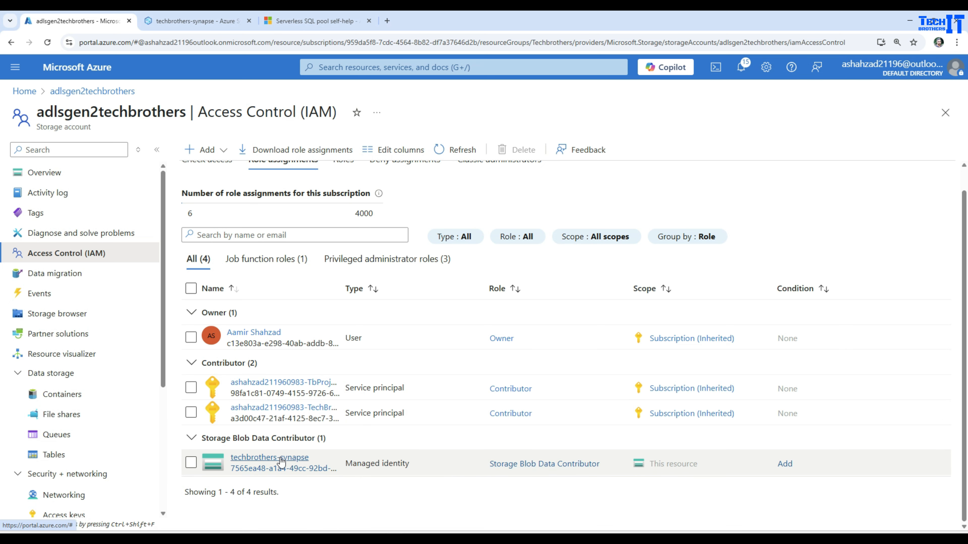
Retest the AzureDataLakeStorage1 connection until it succeeds, then create the linked service.
{"action": "left_click", "coordinate": [204, 21]}
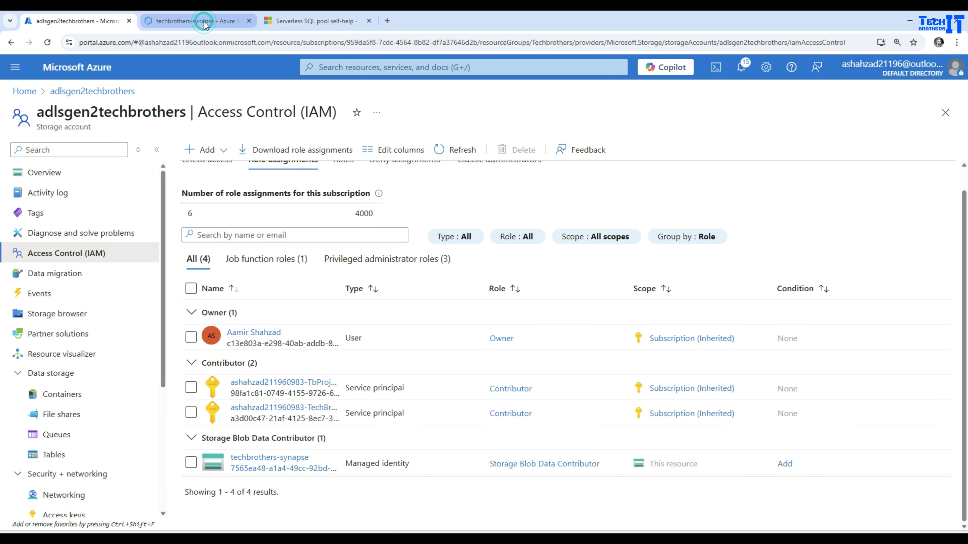
{"action": "left_click", "coordinate": [852, 515]}
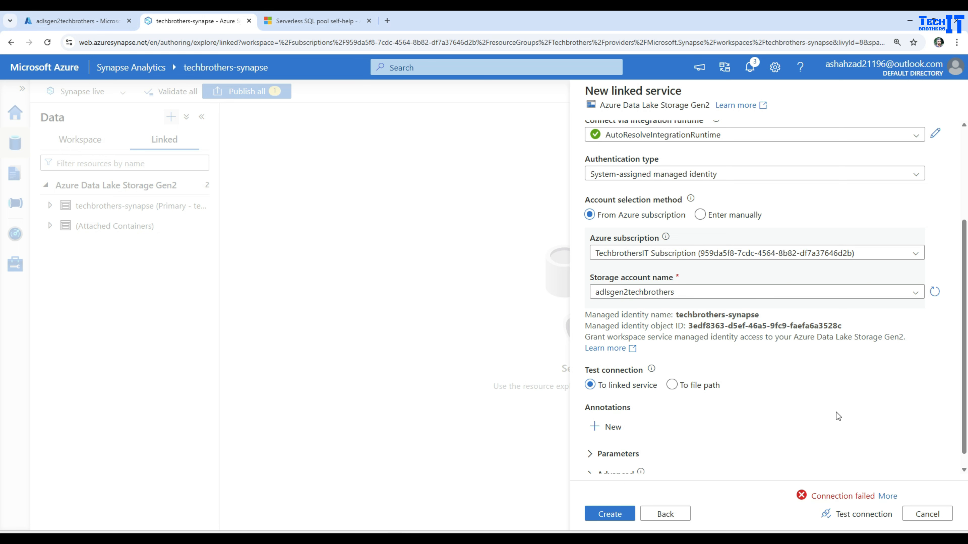
{"action": "left_click", "coordinate": [847, 516]}
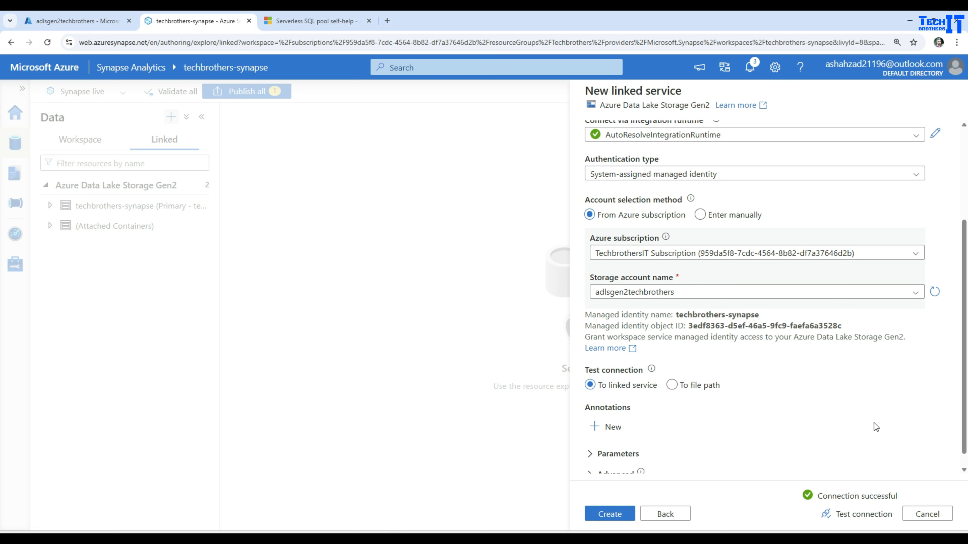
{"action": "left_click", "coordinate": [609, 514]}
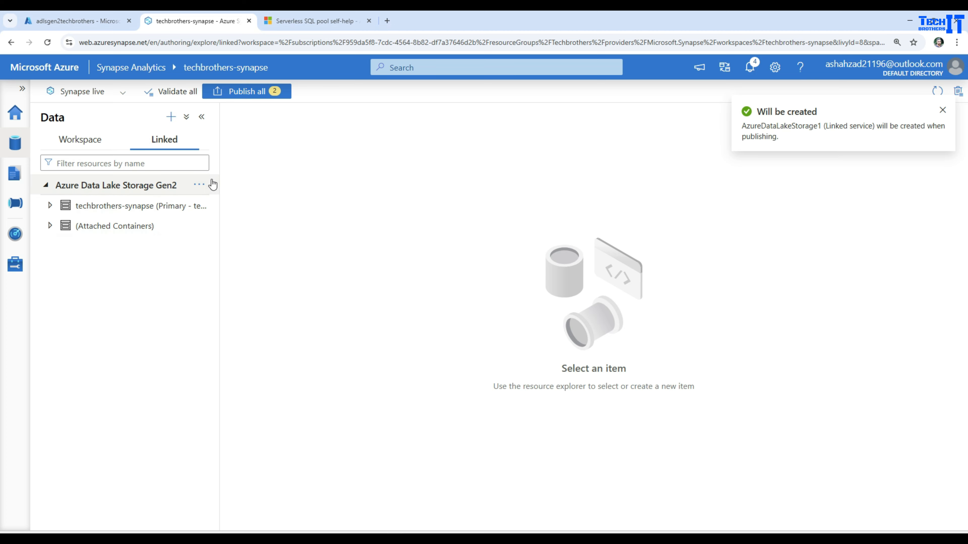
Refresh linked storage and browse AzureDataLakeStorage1 to testcontainer/inputdirectory.
{"action": "left_click", "coordinate": [208, 185]}
{"action": "left_click", "coordinate": [216, 207]}
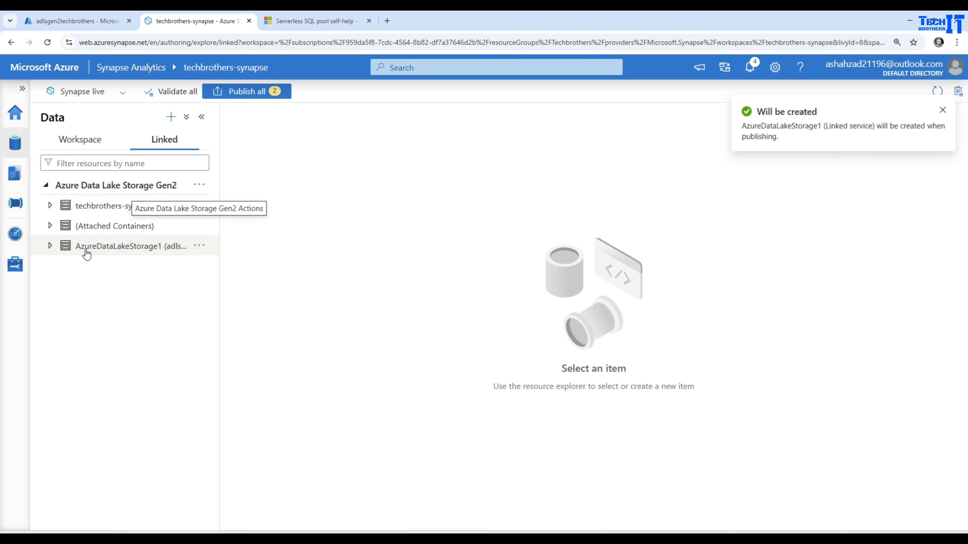
{"action": "left_click", "coordinate": [111, 246]}
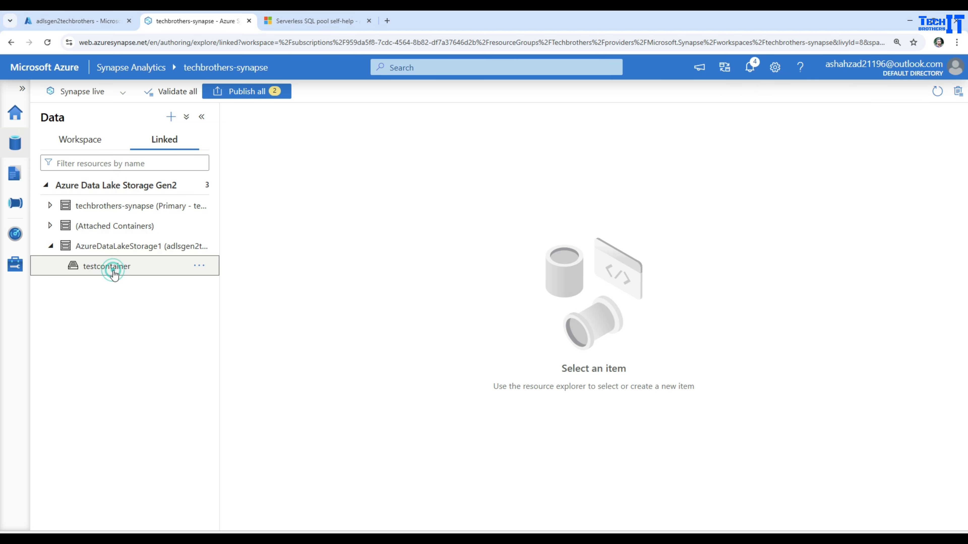
{"action": "left_click", "coordinate": [87, 266]}
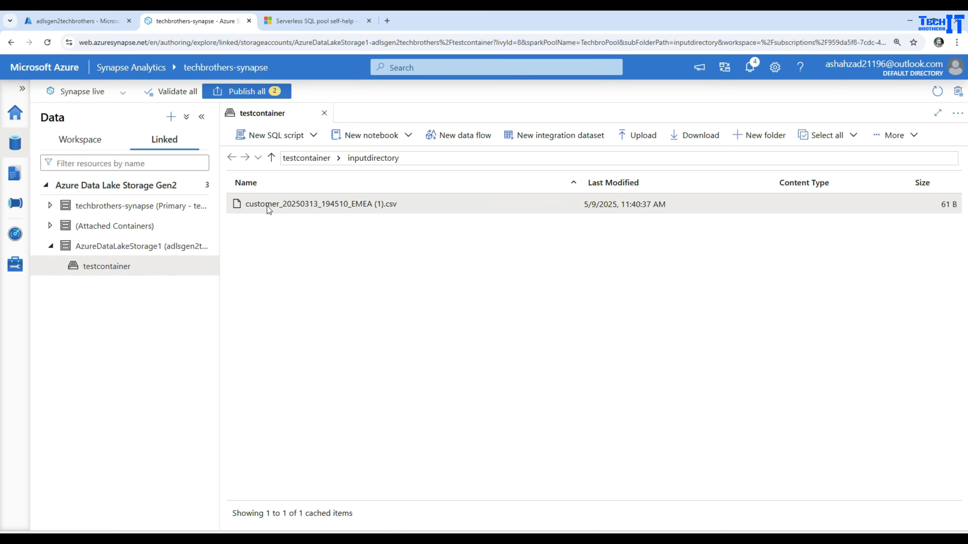
{"action": "left_click", "coordinate": [314, 158]}
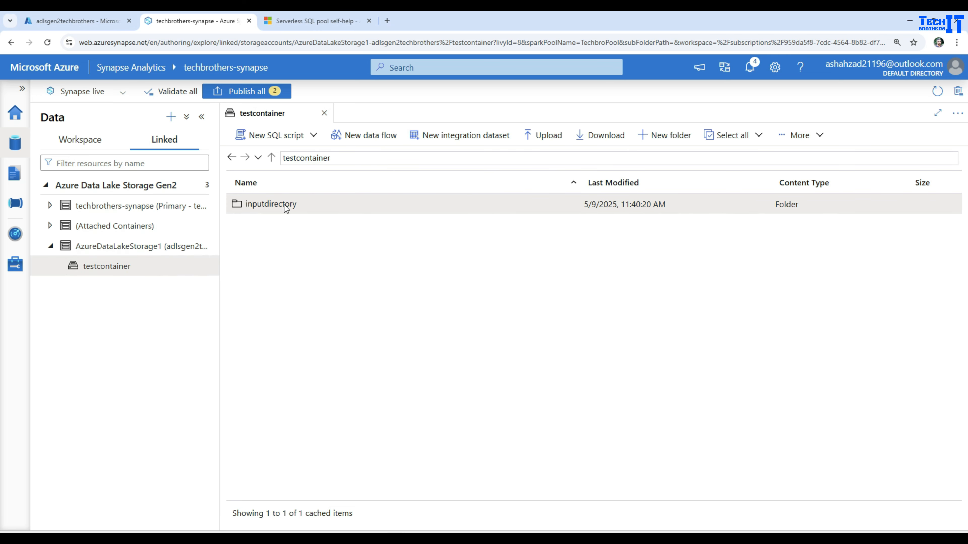
{"action": "double_click", "coordinate": [285, 206]}
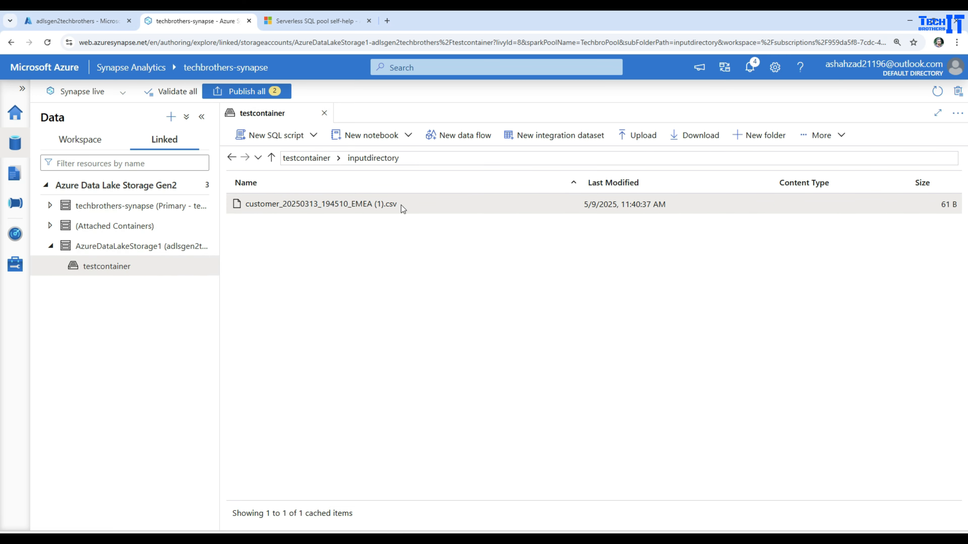
Generate a New SQL script selecting the TOP 100 rows of the customer CSV.
{"action": "right_click", "coordinate": [315, 207]}
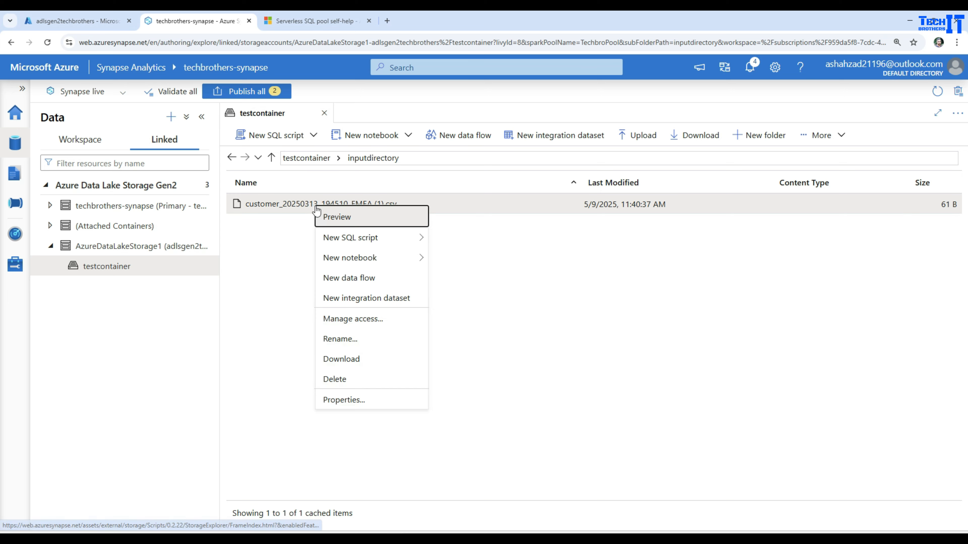
{"action": "mouse_move", "coordinate": [379, 238]}
{"action": "left_click", "coordinate": [444, 238]}
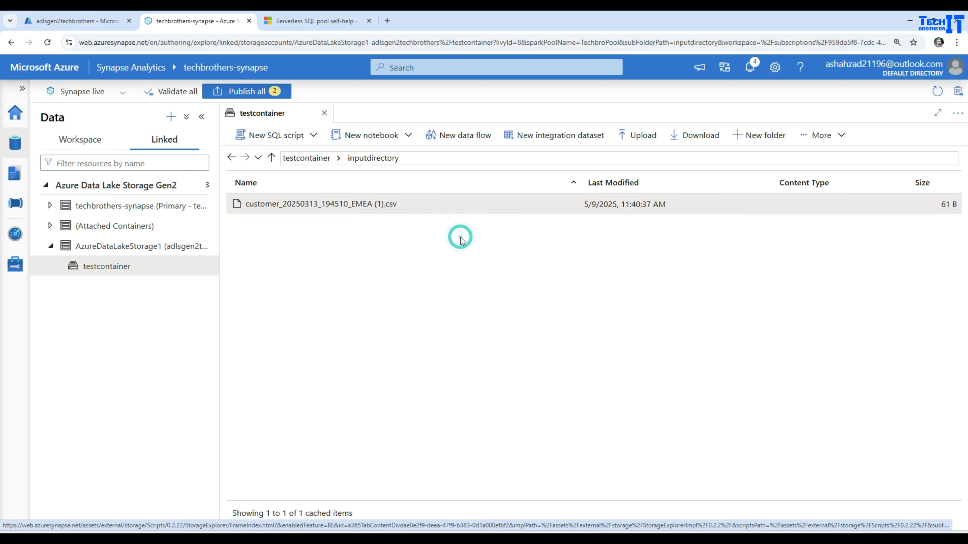
Run the OPENROWSET TOP 100 query and note the file-cannot-be-opened error.
{"action": "left_click", "coordinate": [244, 134]}
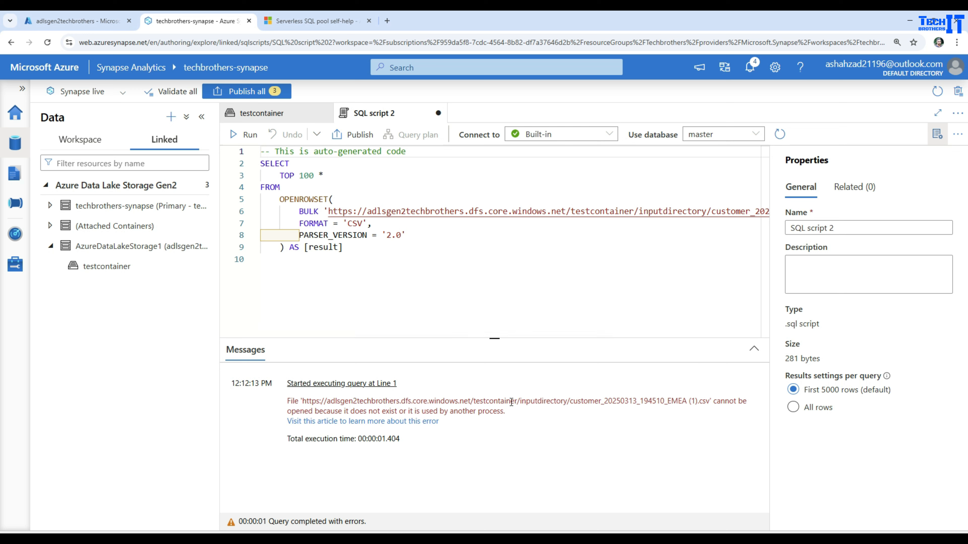
{"action": "left_click_drag", "start_coordinate": [713, 401], "coordinate": [724, 414]}
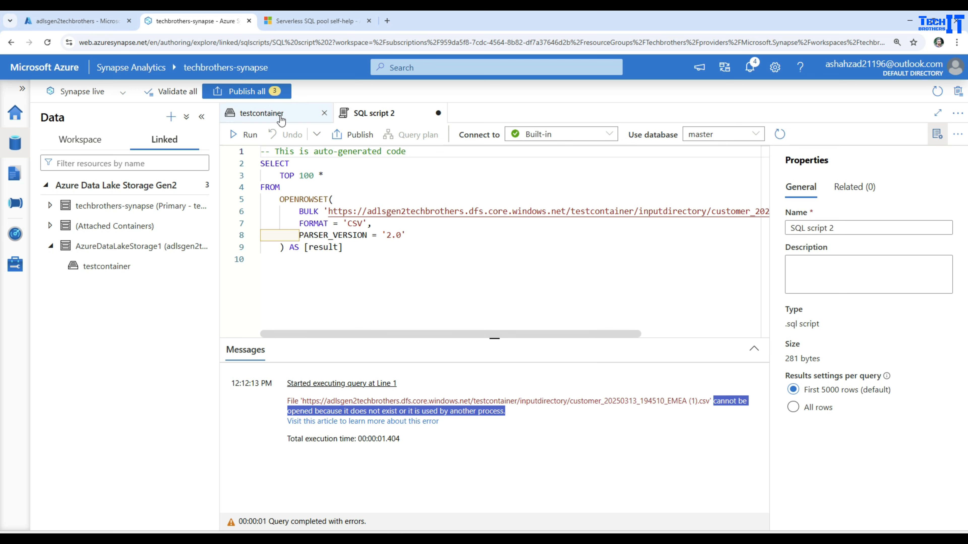
{"action": "left_click", "coordinate": [272, 113]}
{"action": "right_click", "coordinate": [293, 208]}
Load the customer CSV into a new PySpark notebook DataFrame and inspect the 403 Py4JJavaError.
{"action": "mouse_move", "coordinate": [381, 270]}
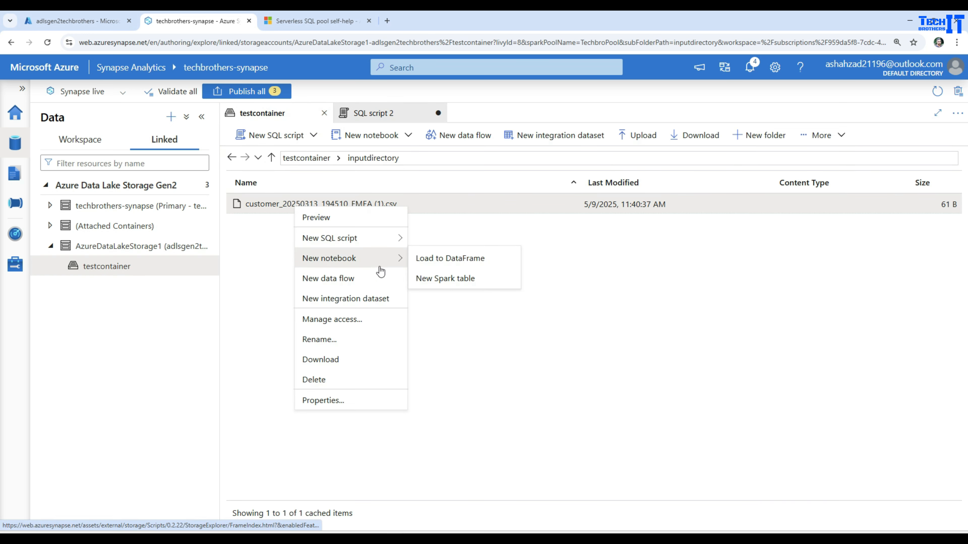
{"action": "left_click", "coordinate": [442, 264]}
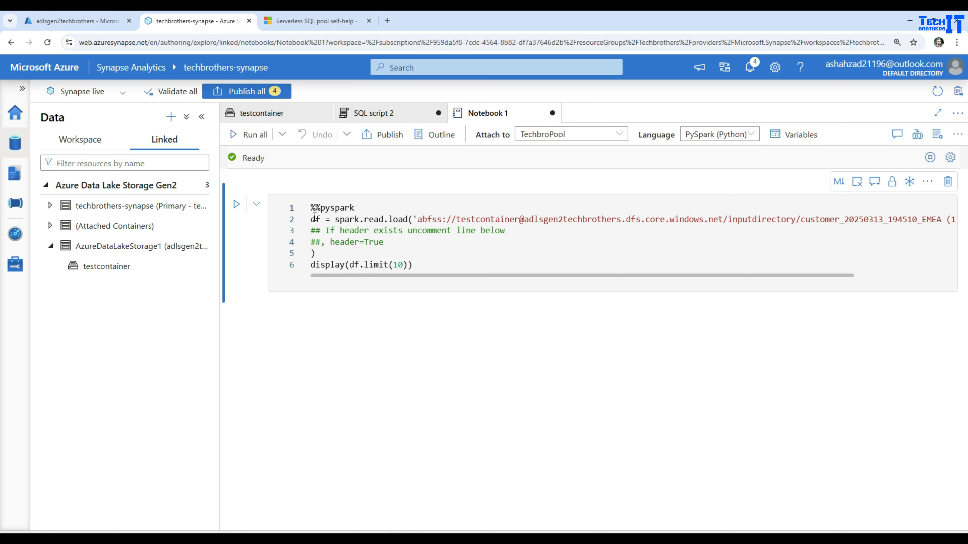
{"action": "left_click", "coordinate": [236, 205]}
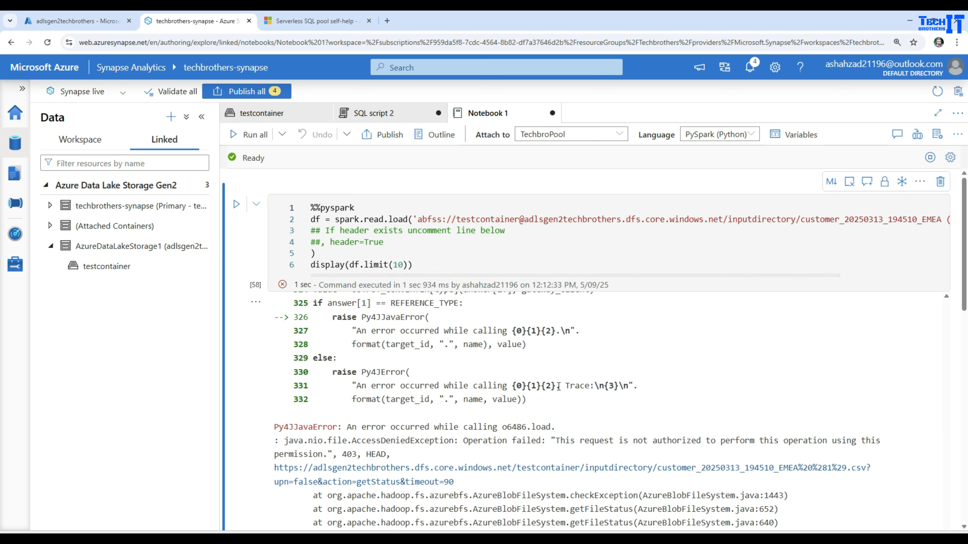
{"action": "left_click_drag", "start_coordinate": [277, 426], "coordinate": [565, 432]}
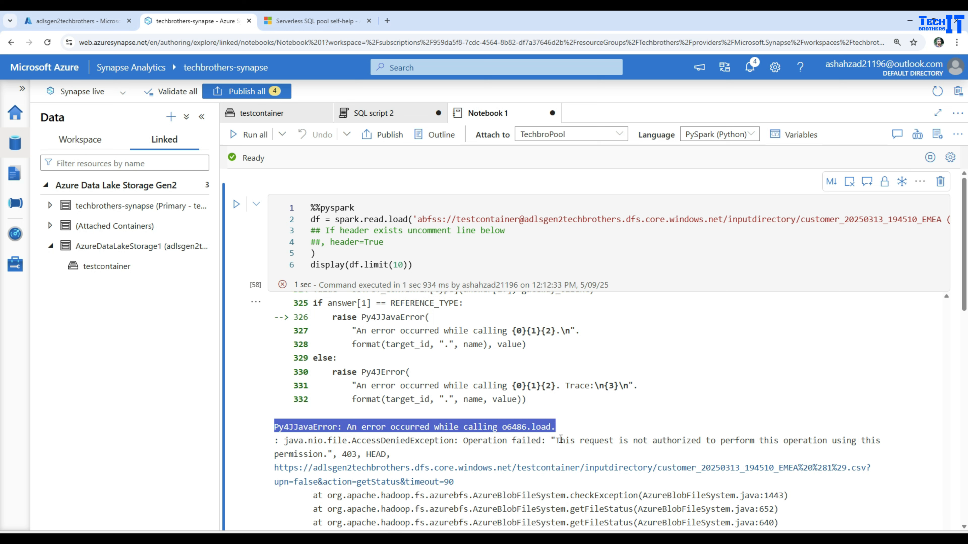
{"action": "left_click_drag", "start_coordinate": [556, 441], "coordinate": [778, 452]}
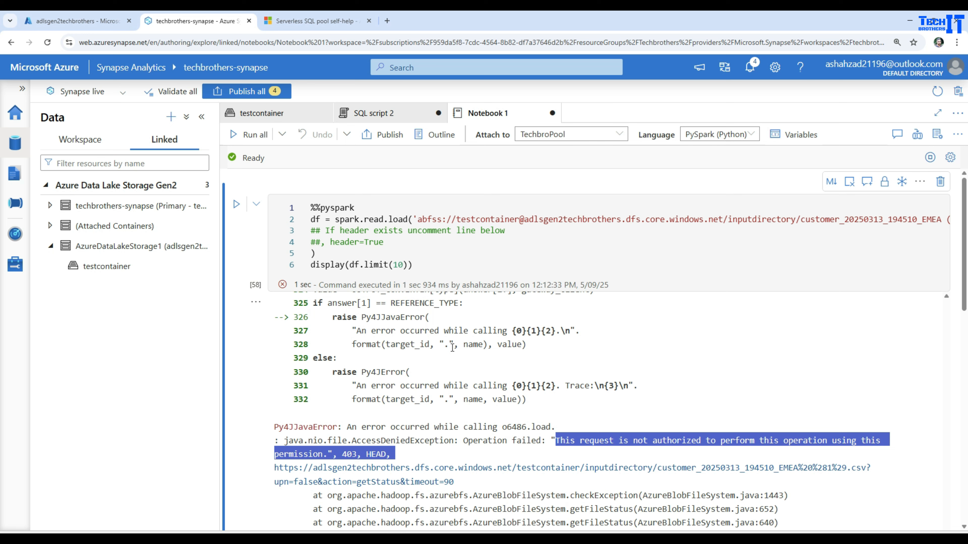
{"action": "scroll", "coordinate": [435, 348], "scroll_direction": "up", "scroll_amount": 10}
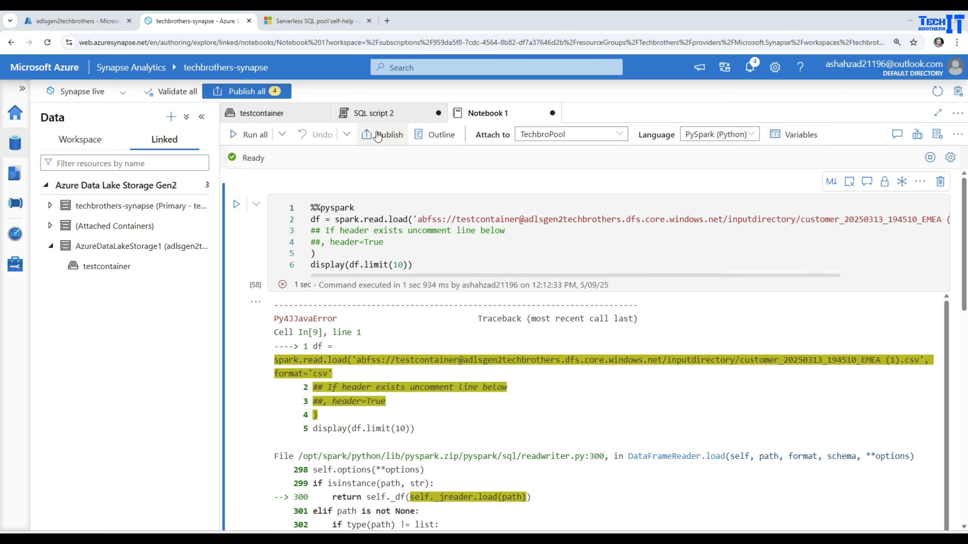
Compare Notebook 1's not-authorized error with SQL script 2's file-access error.
{"action": "left_click", "coordinate": [375, 113]}
{"action": "left_click", "coordinate": [296, 118]}
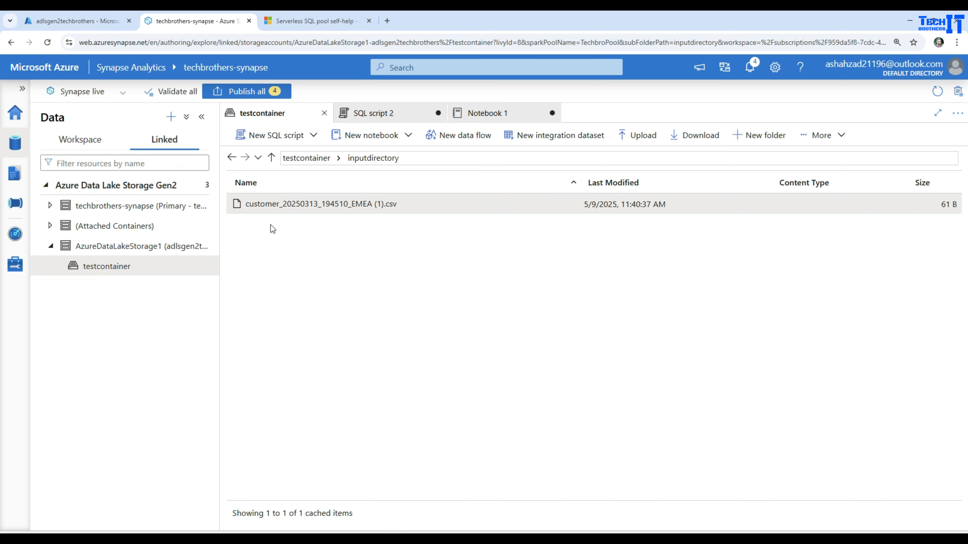
{"action": "left_click", "coordinate": [486, 113]}
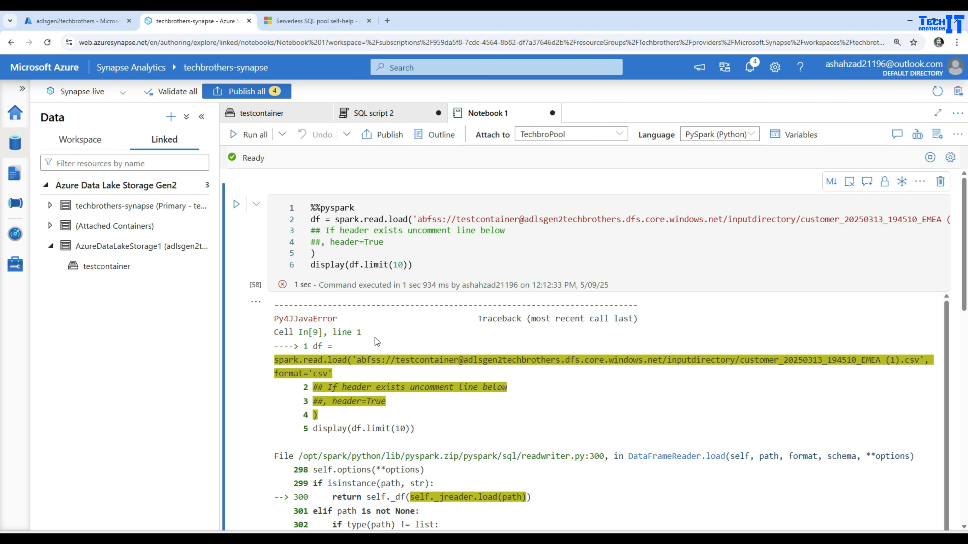
{"action": "mouse_move", "coordinate": [375, 191]}
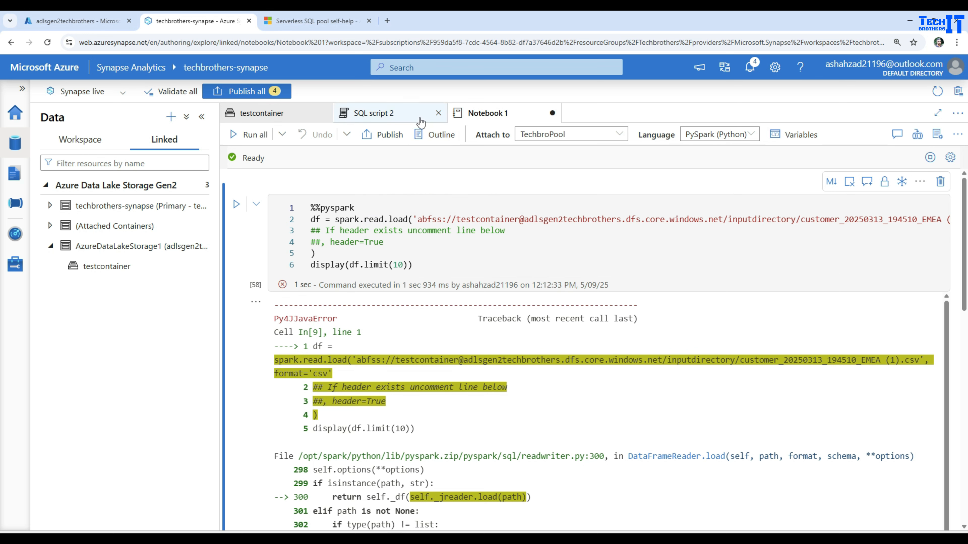
{"action": "left_click", "coordinate": [374, 113]}
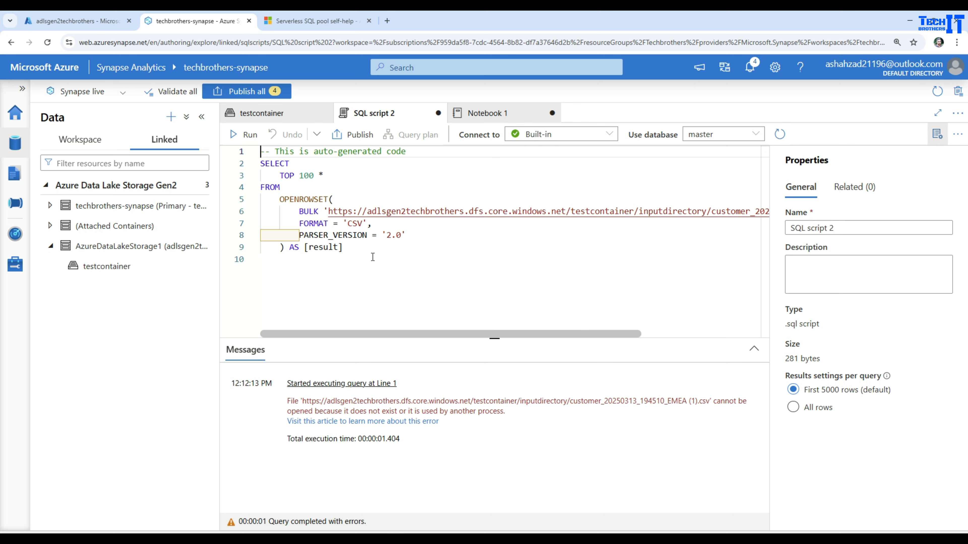
Open Access Control (IAM) for the adlsgen2techbrothers storage account.
{"action": "left_click", "coordinate": [74, 21]}
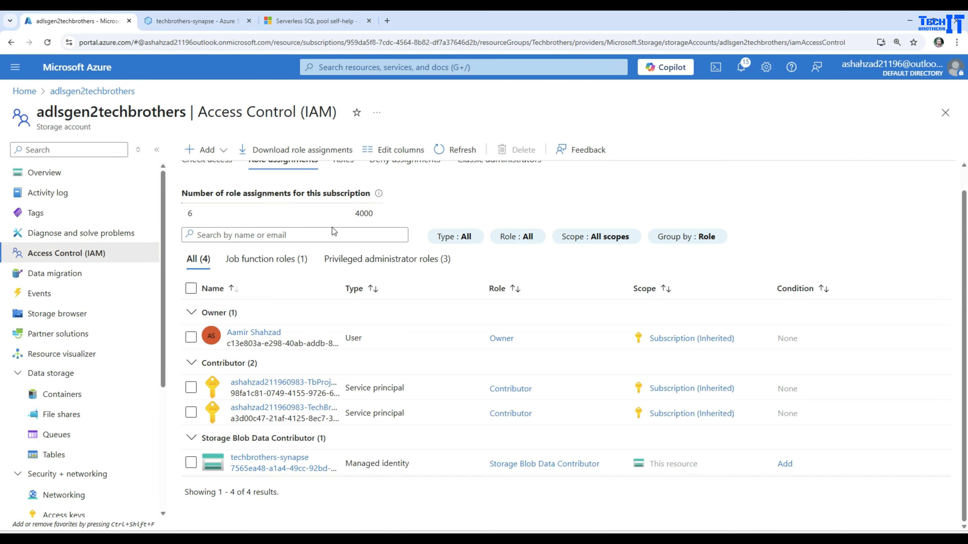
{"action": "left_click", "coordinate": [26, 95]}
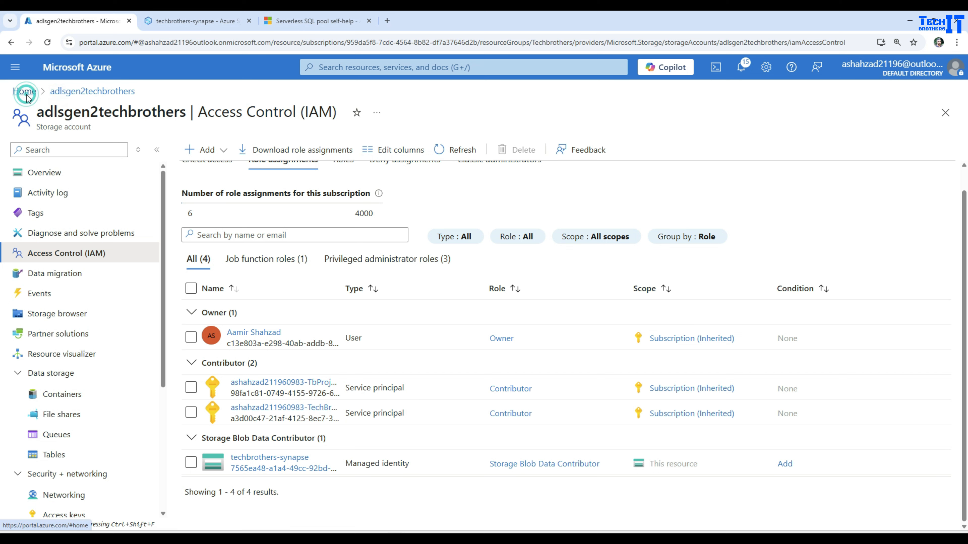
{"action": "left_click", "coordinate": [216, 192]}
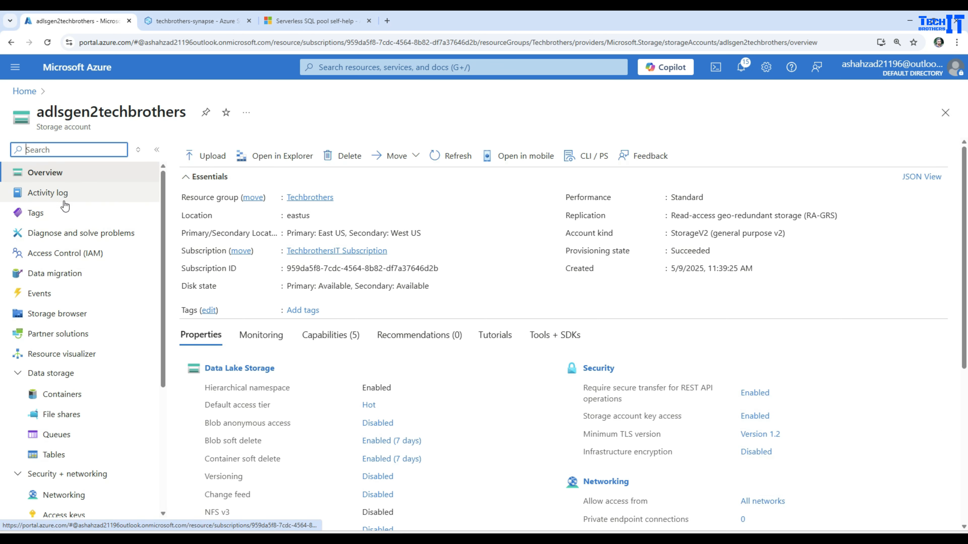
{"action": "left_click", "coordinate": [58, 258]}
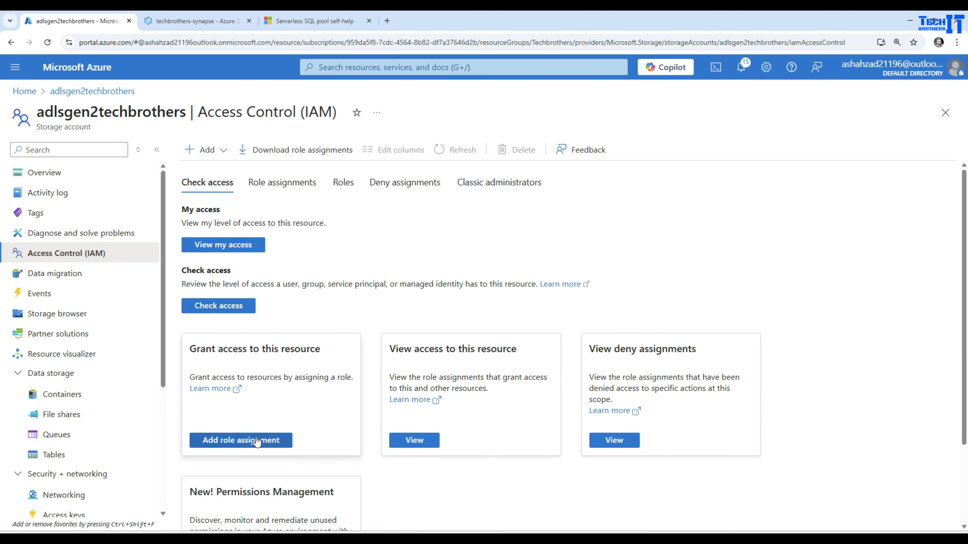
Start a new role assignment and pick the Storage Blob Data Contributor role.
{"action": "left_click", "coordinate": [241, 441]}
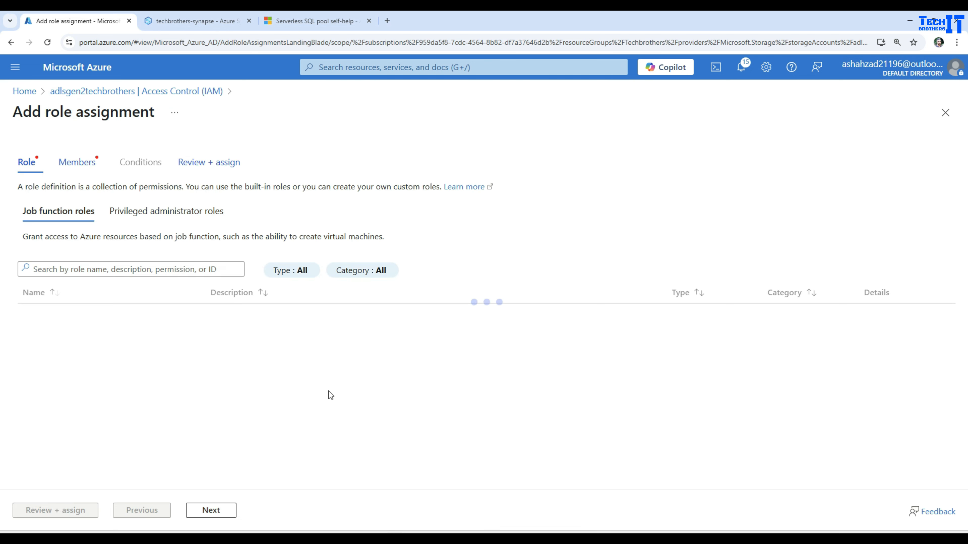
{"action": "left_click", "coordinate": [102, 270]}
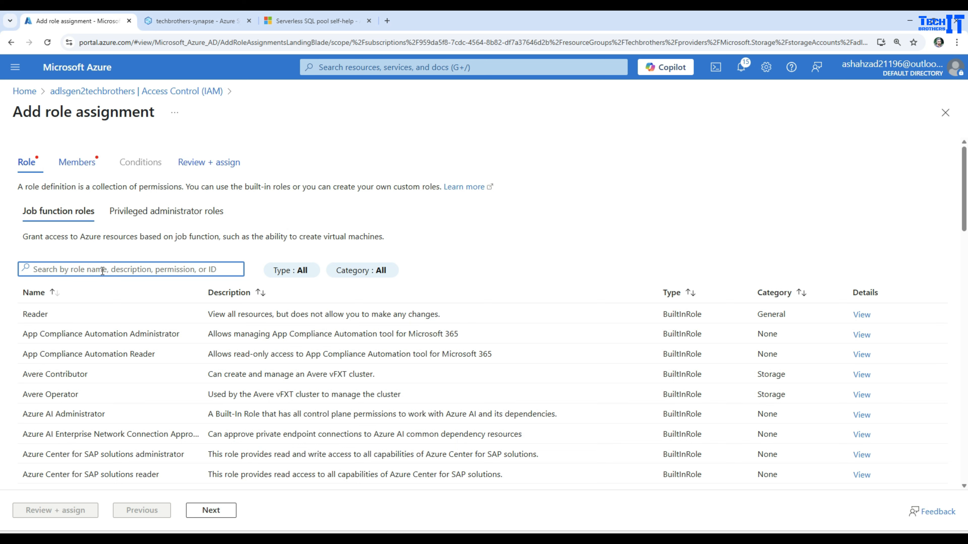
{"action": "type", "text": "blob stor"}
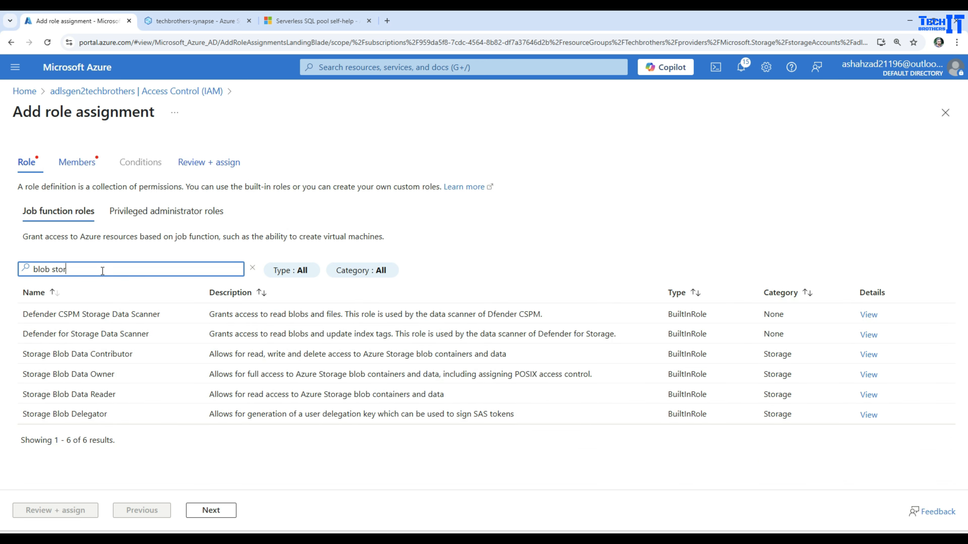
{"action": "left_click", "coordinate": [125, 354]}
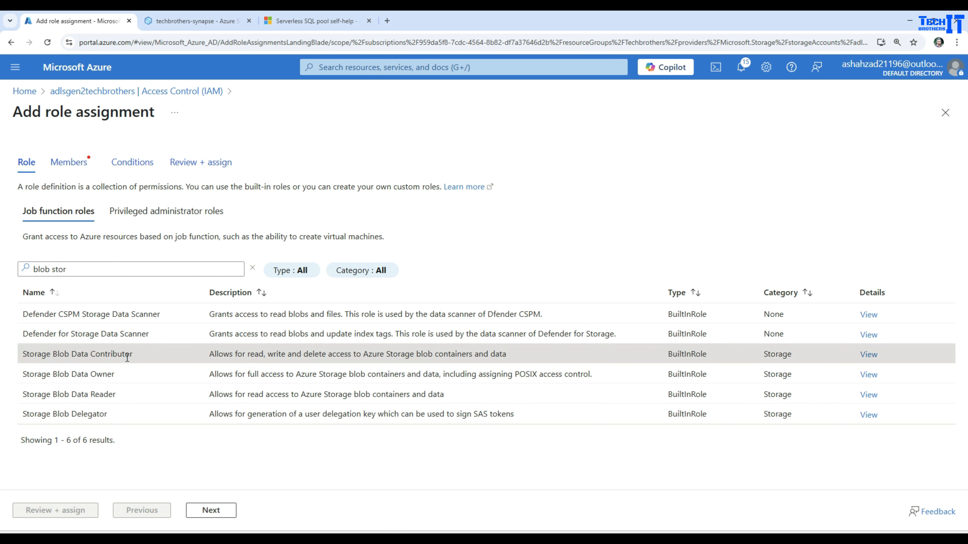
Add the guest user as the member, then review and create the assignment.
{"action": "left_click", "coordinate": [201, 510]}
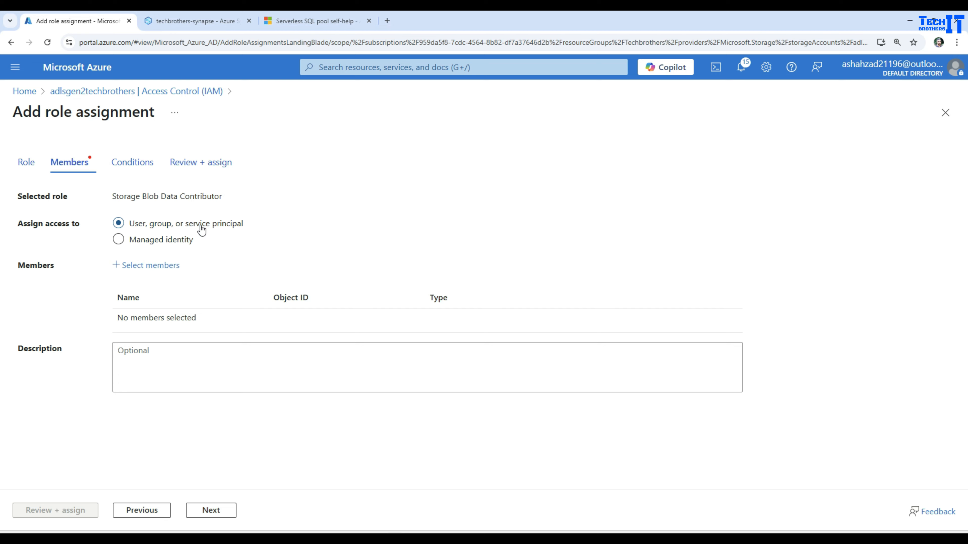
{"action": "left_click", "coordinate": [144, 265]}
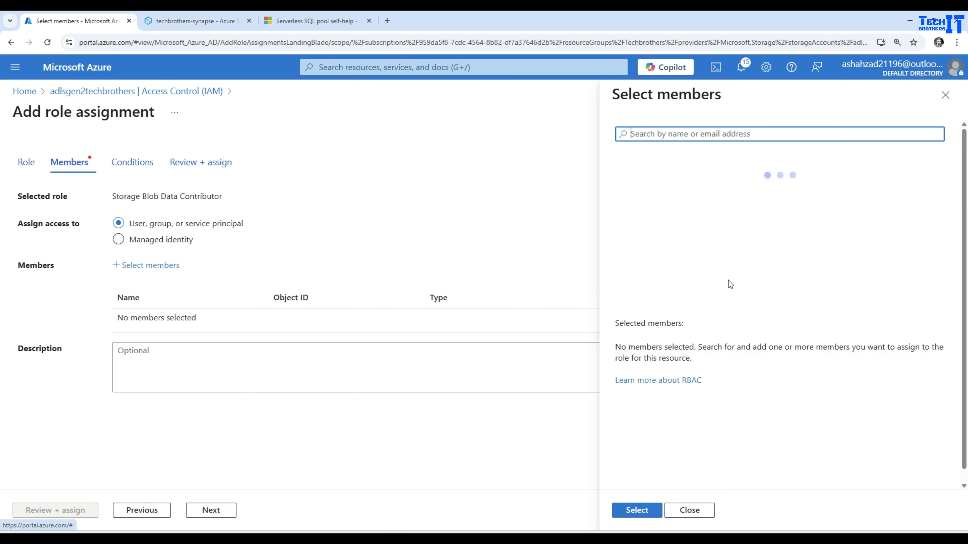
{"action": "left_click", "coordinate": [693, 166]}
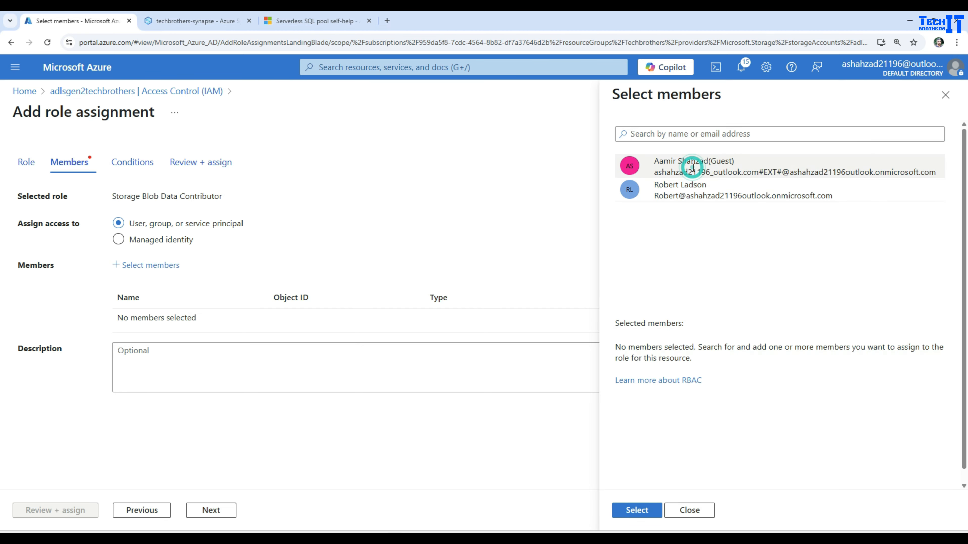
{"action": "left_click", "coordinate": [637, 510]}
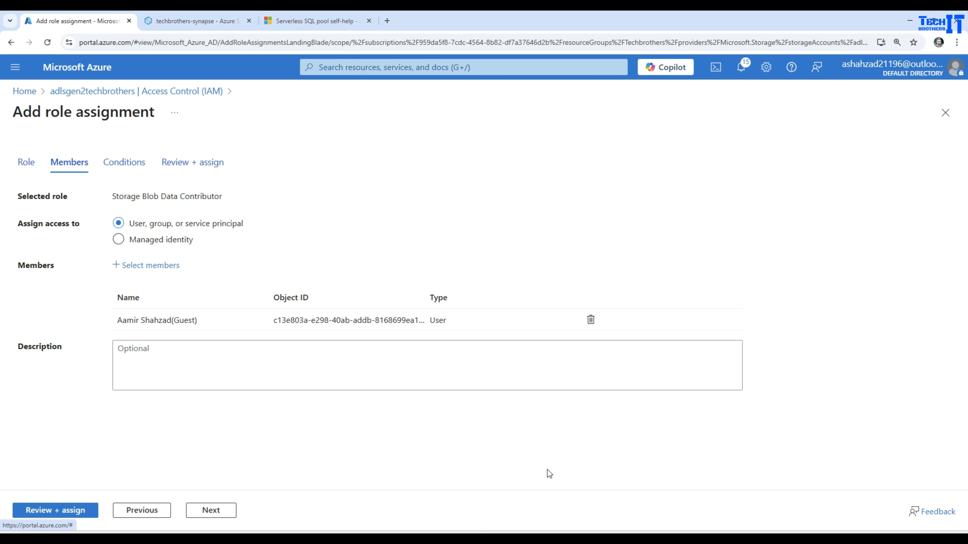
{"action": "left_click", "coordinate": [78, 511]}
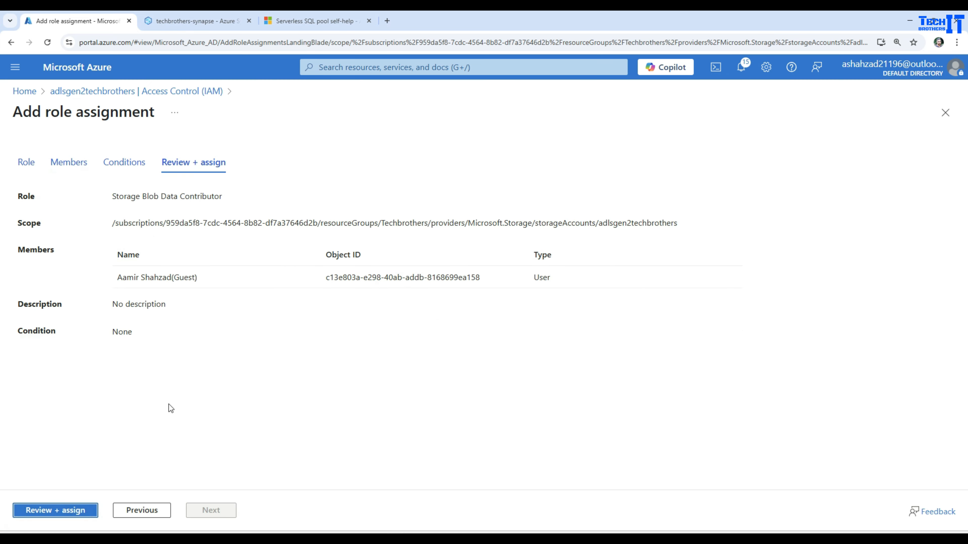
{"action": "left_click", "coordinate": [80, 511]}
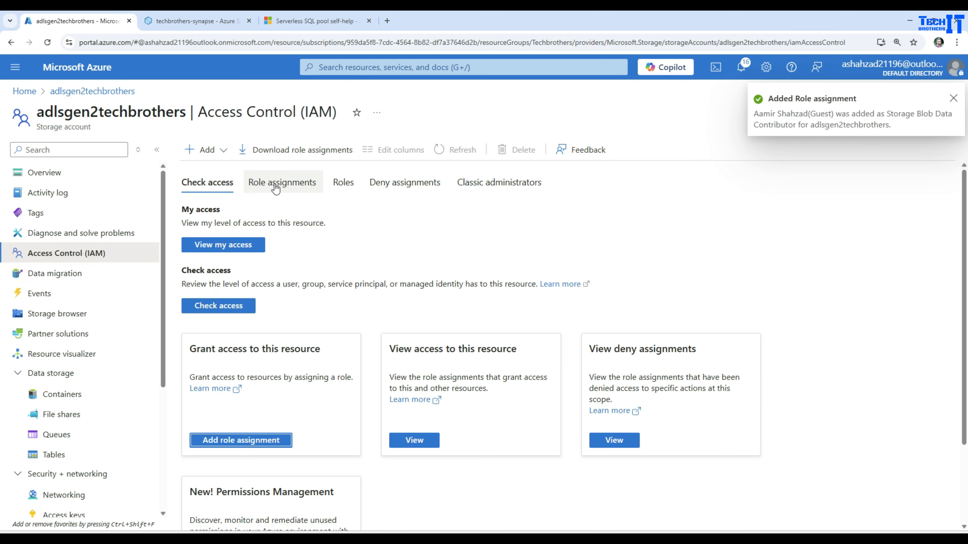
Check the Role assignments list for the user under Storage Blob Data Contributor.
{"action": "left_click", "coordinate": [275, 188]}
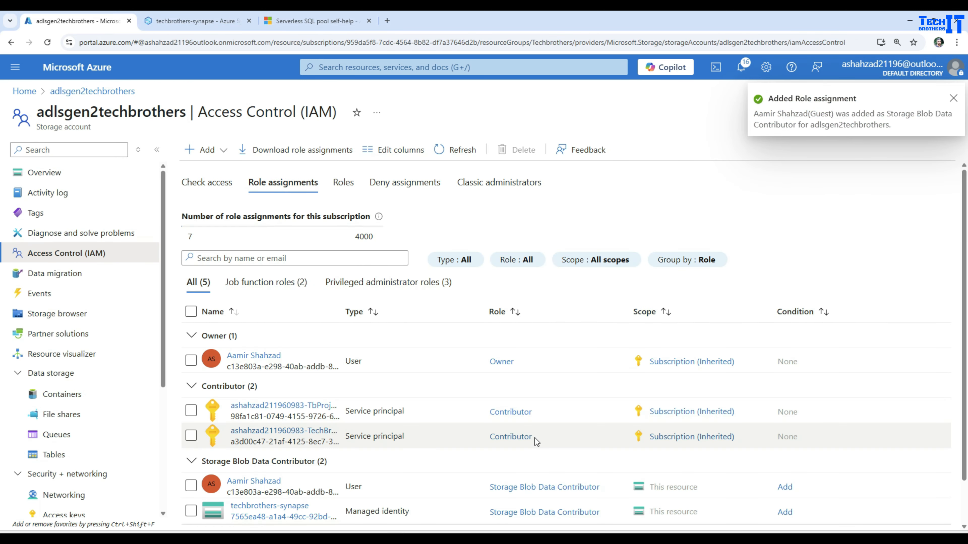
{"action": "scroll", "coordinate": [441, 439], "scroll_direction": "down", "scroll_amount": 1}
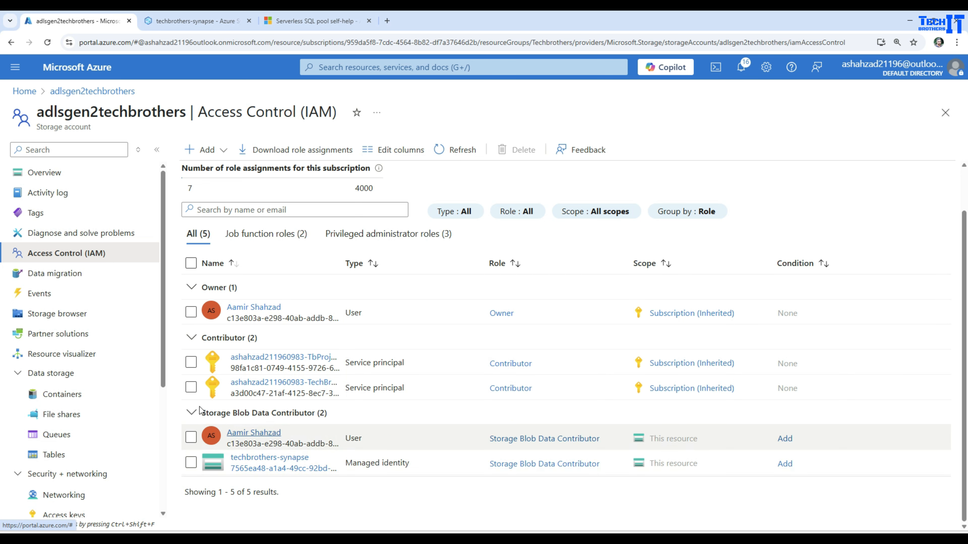
Back in Synapse, rerun SQL script 2's OPENROWSET query on the testcontainer CSV several times.
{"action": "left_click", "coordinate": [192, 21]}
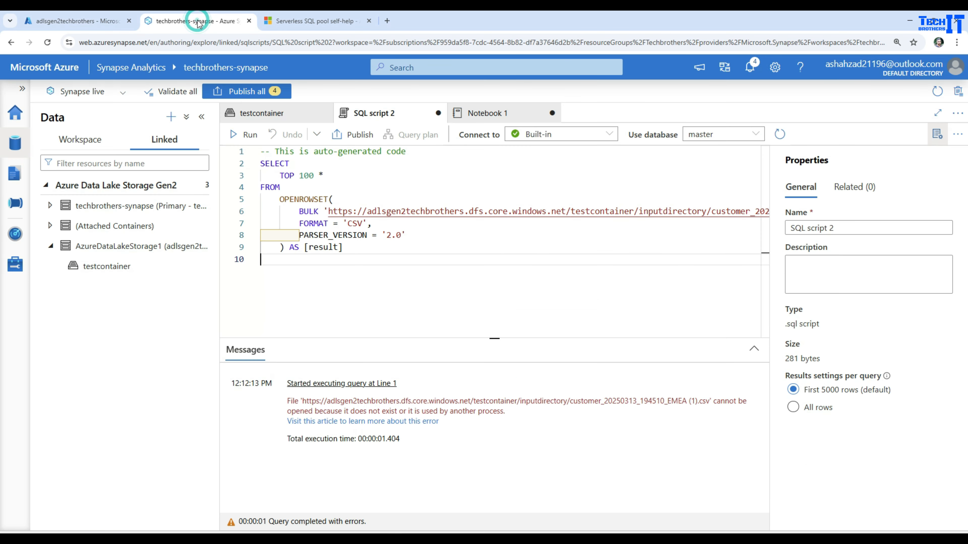
{"action": "left_click", "coordinate": [251, 134]}
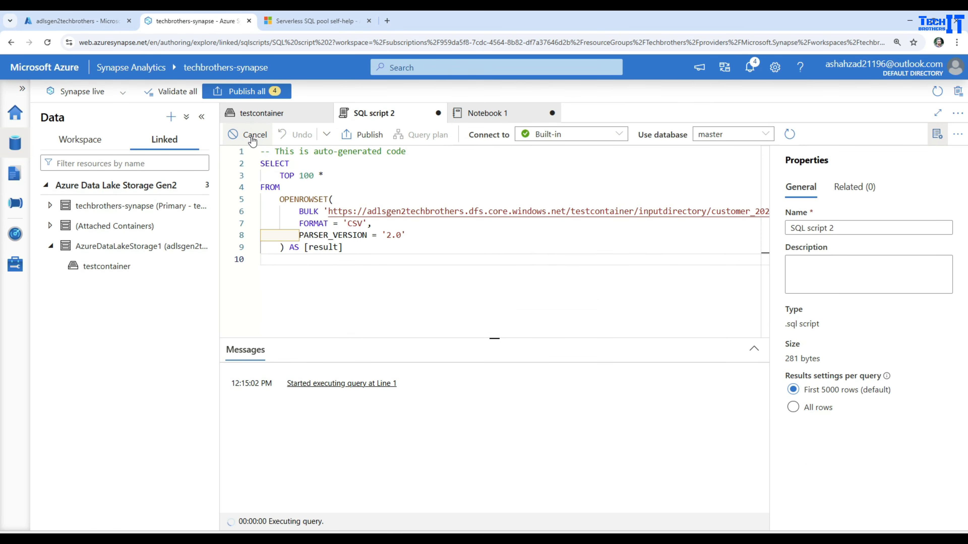
{"action": "left_click", "coordinate": [379, 263]}
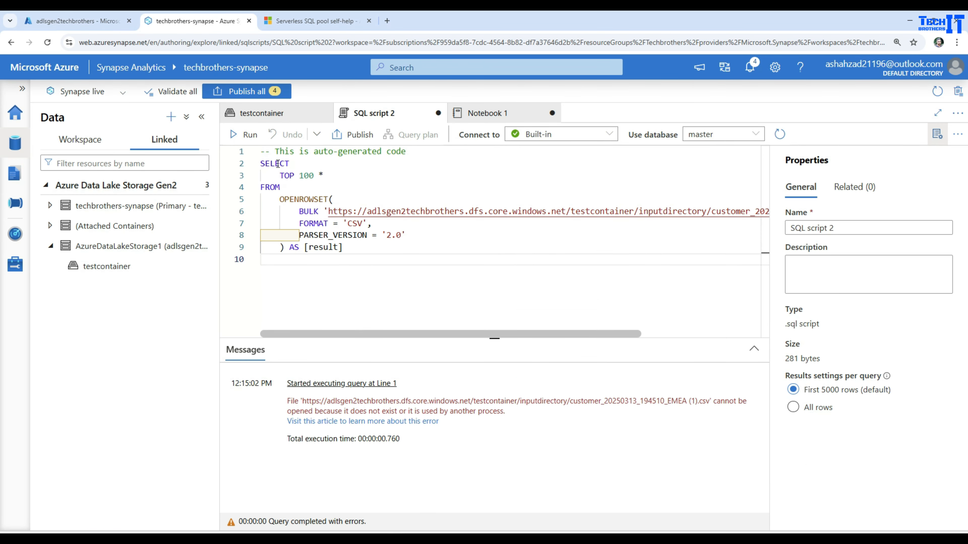
{"action": "left_click", "coordinate": [246, 136]}
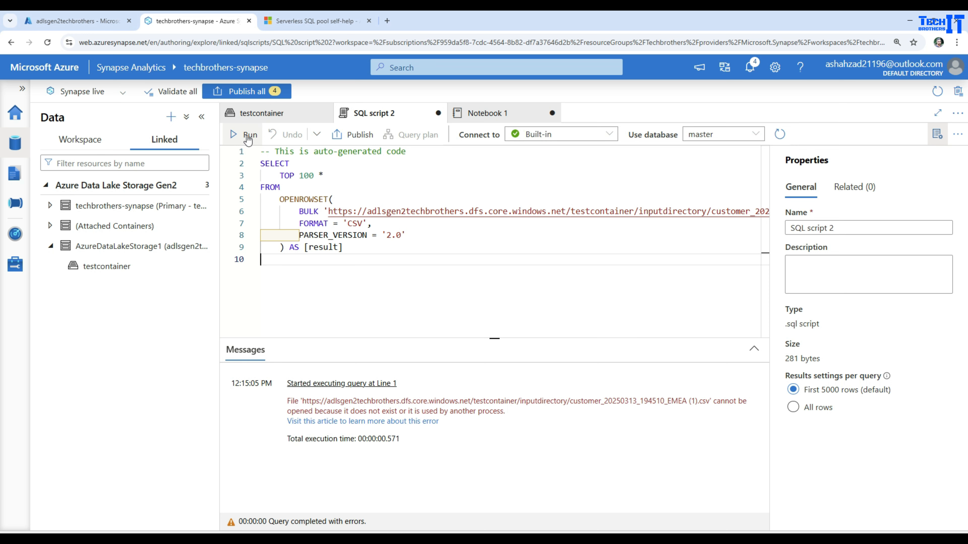
{"action": "left_click", "coordinate": [248, 137]}
{"action": "left_click", "coordinate": [248, 138]}
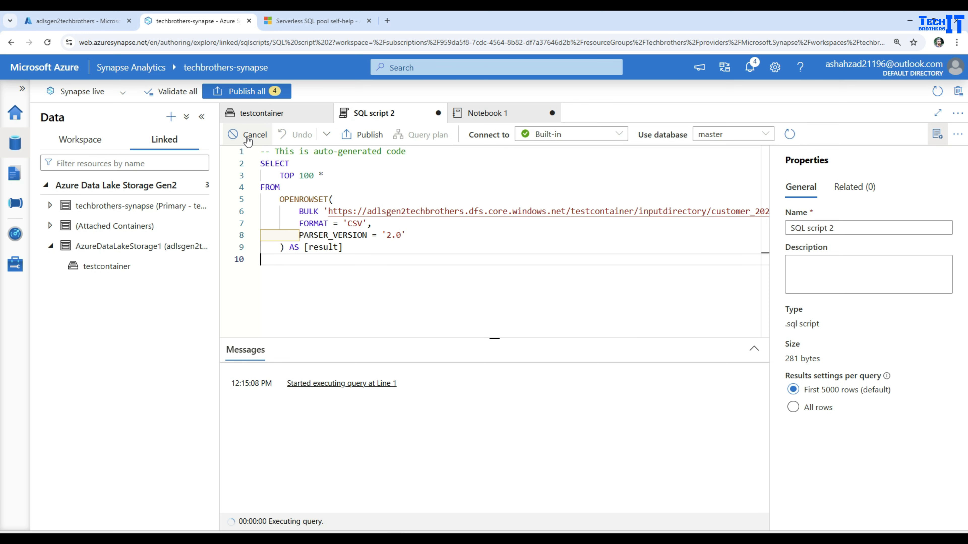
{"action": "left_click", "coordinate": [483, 121]}
Rerun Notebook 1's PySpark cell reading the CSV several times, still hitting the 403 error.
{"action": "left_click", "coordinate": [237, 205]}
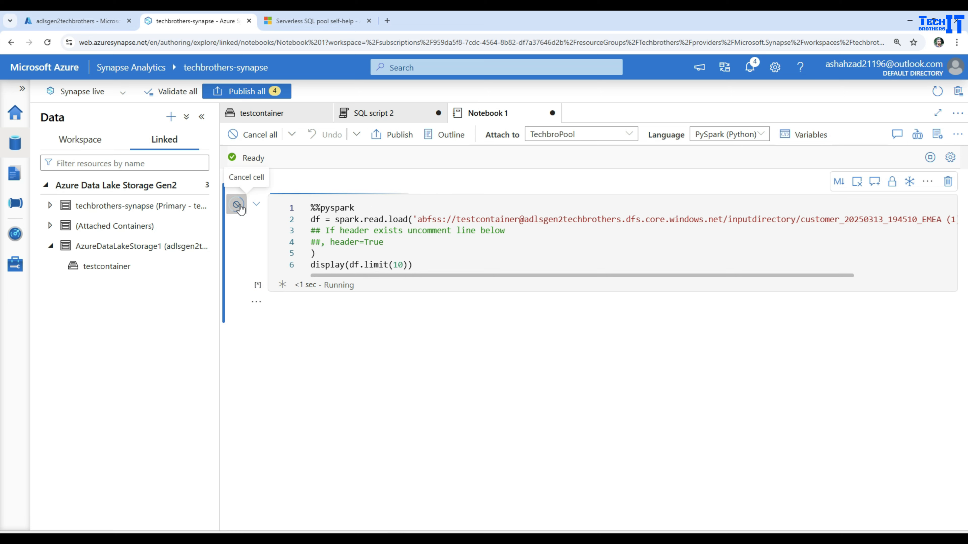
{"action": "left_click", "coordinate": [237, 205]}
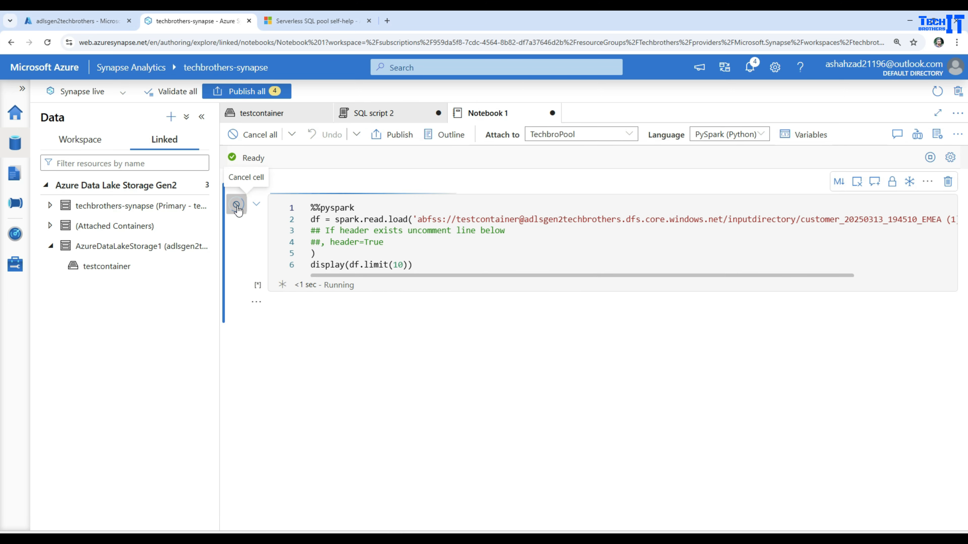
{"action": "left_click", "coordinate": [236, 205]}
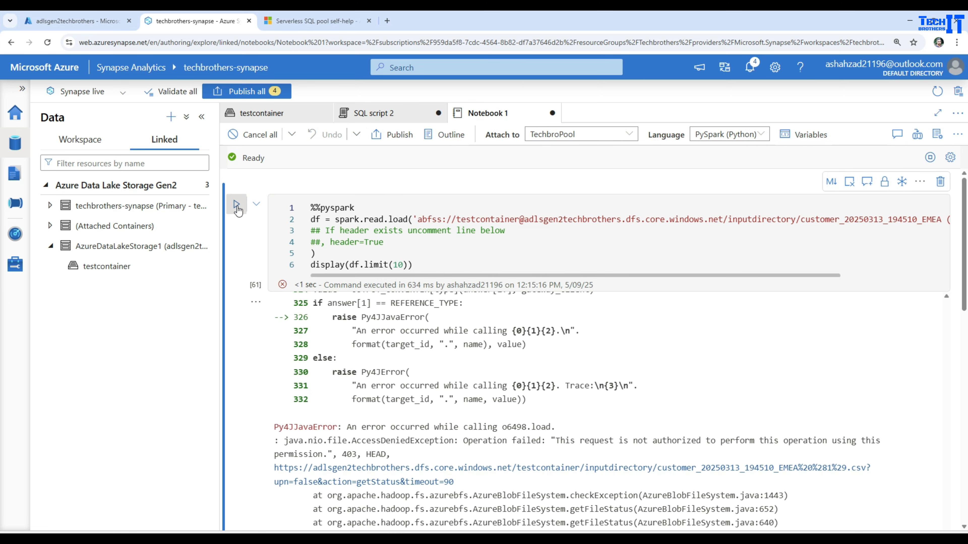
{"action": "left_click", "coordinate": [236, 206]}
Close Notebook 1, keeping the Spark session and discarding unsaved changes.
{"action": "left_click", "coordinate": [552, 113]}
{"action": "left_click", "coordinate": [412, 361]}
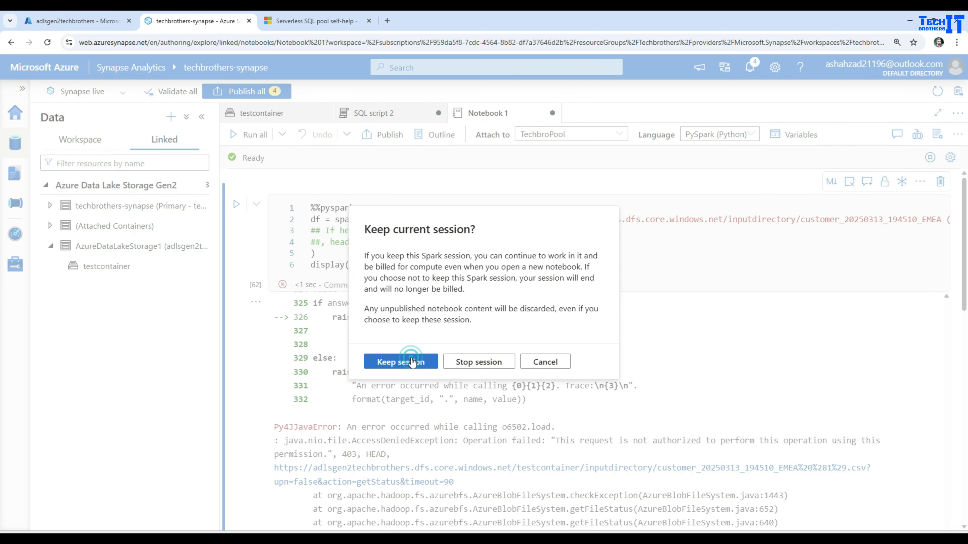
{"action": "left_click", "coordinate": [429, 330]}
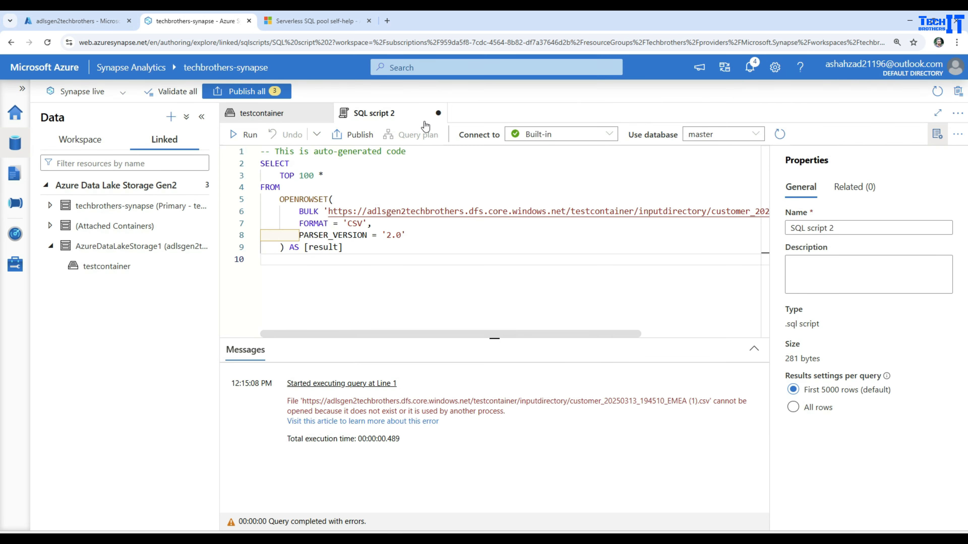
Close SQL script 2 without saving and open the primary synpasecontainer.
{"action": "left_click", "coordinate": [438, 113]}
{"action": "left_click", "coordinate": [432, 328]}
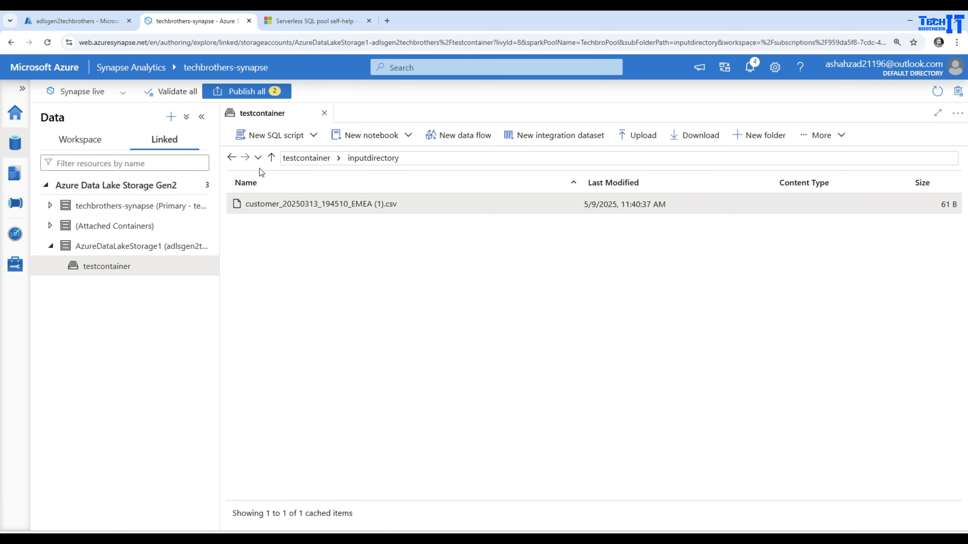
{"action": "left_click", "coordinate": [110, 265]}
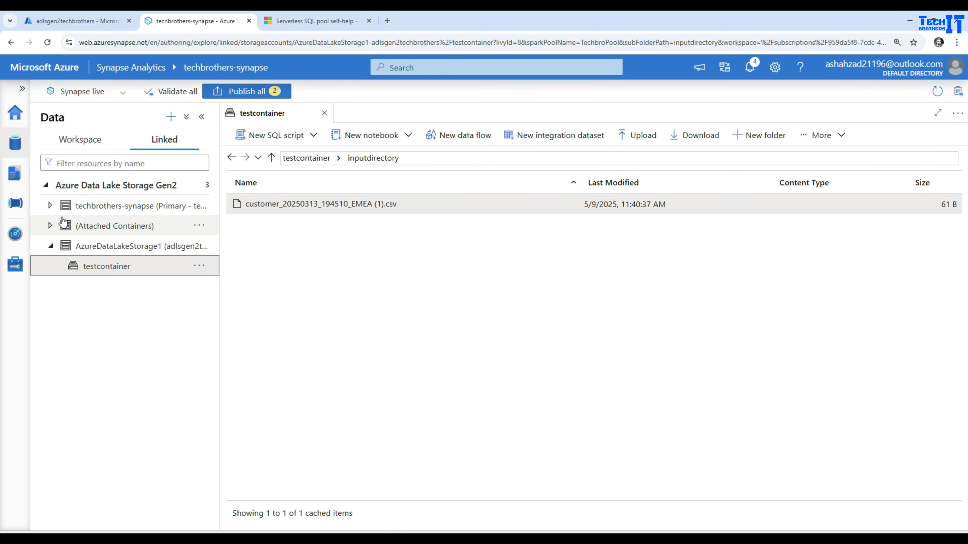
{"action": "left_click", "coordinate": [108, 206]}
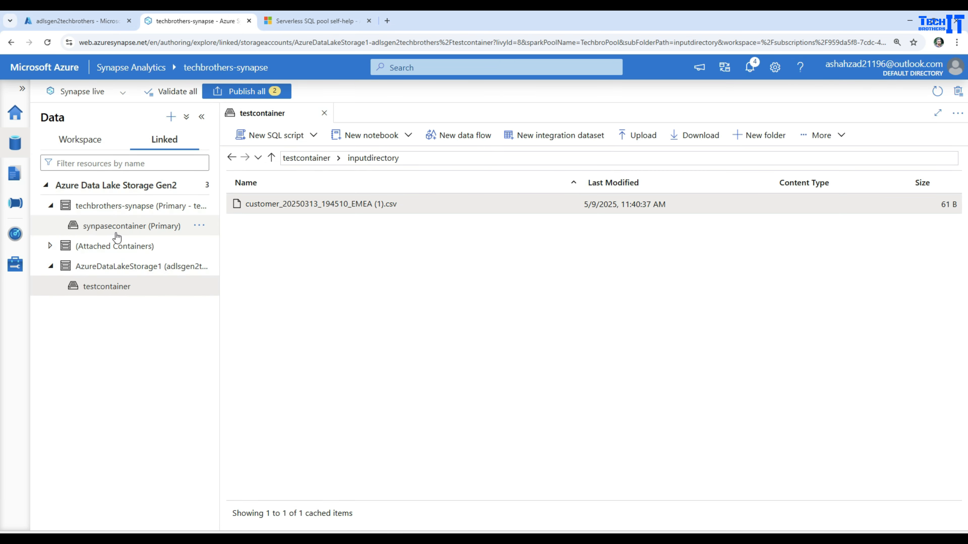
{"action": "left_click", "coordinate": [115, 226]}
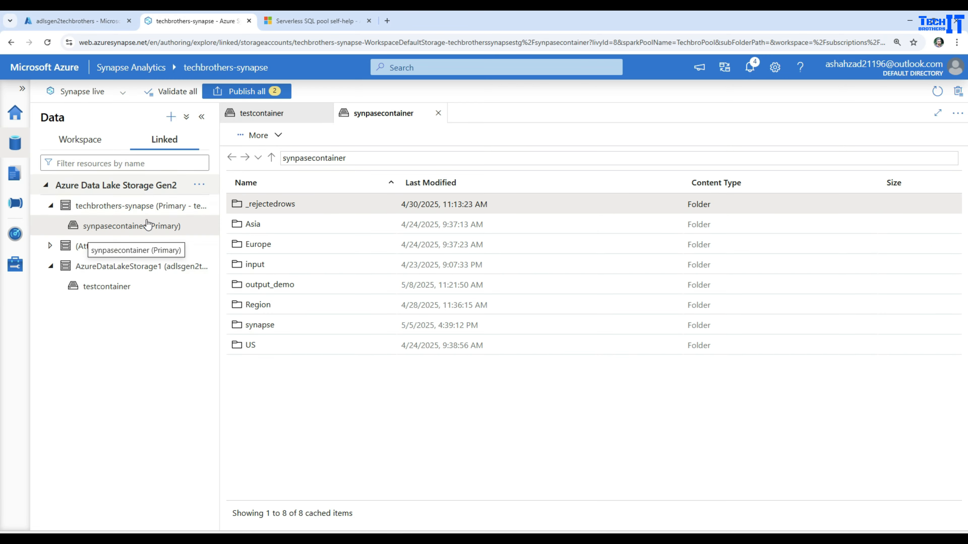
Generate and run a Select TOP 100 rows query on input/customer.csv.
{"action": "double_click", "coordinate": [254, 264]}
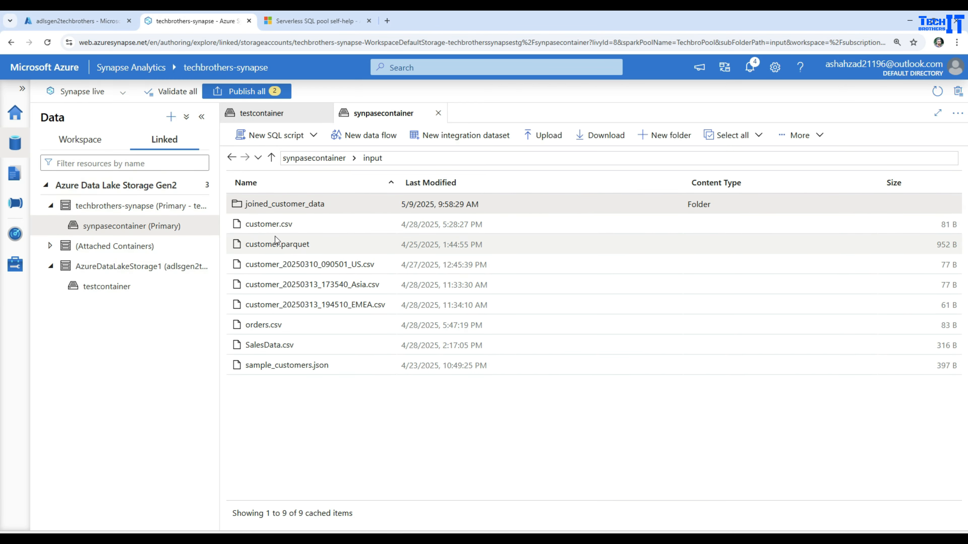
{"action": "right_click", "coordinate": [273, 226]}
{"action": "mouse_move", "coordinate": [301, 256]}
{"action": "left_click", "coordinate": [426, 262]}
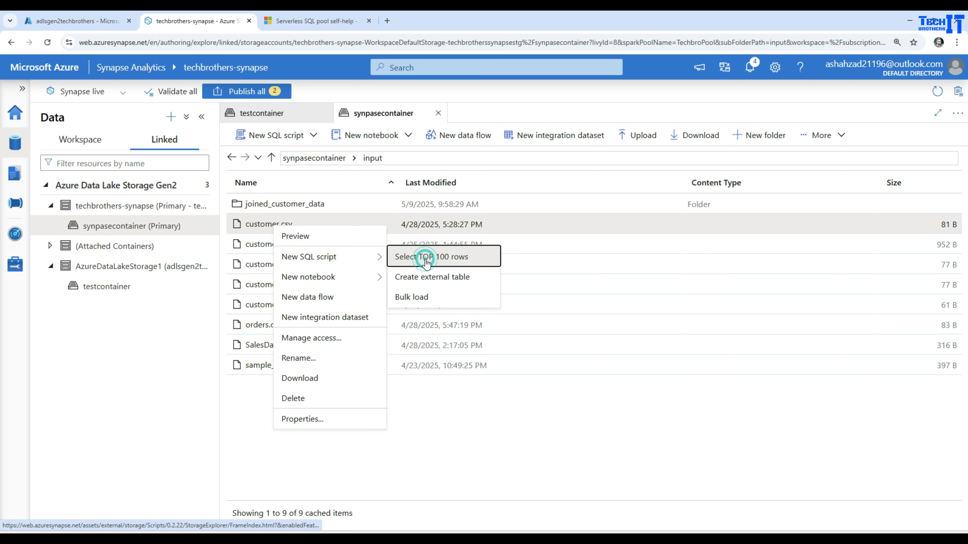
{"action": "left_click", "coordinate": [250, 136]}
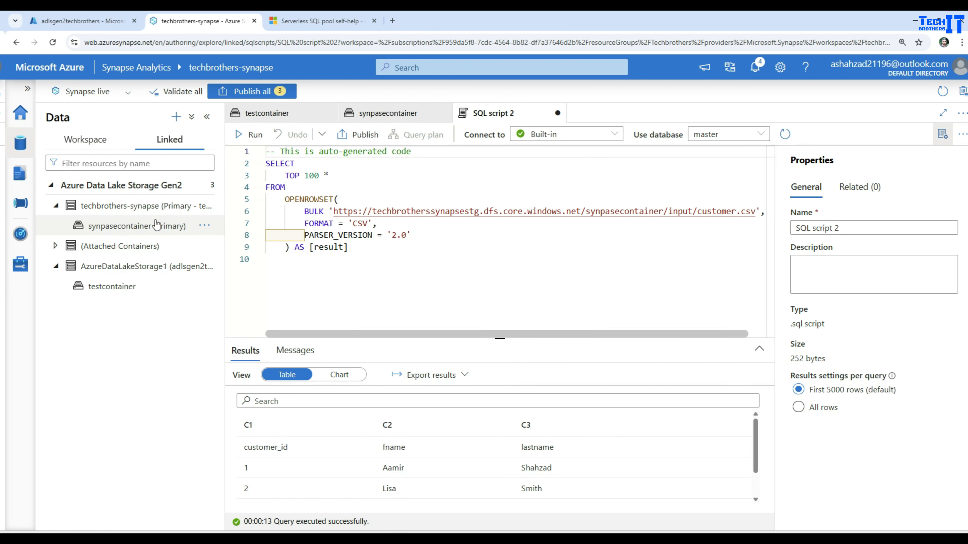
Generate and run a Select TOP 100 rows query on testcontainer/inputdirectory's CSV.
{"action": "left_click", "coordinate": [152, 228]}
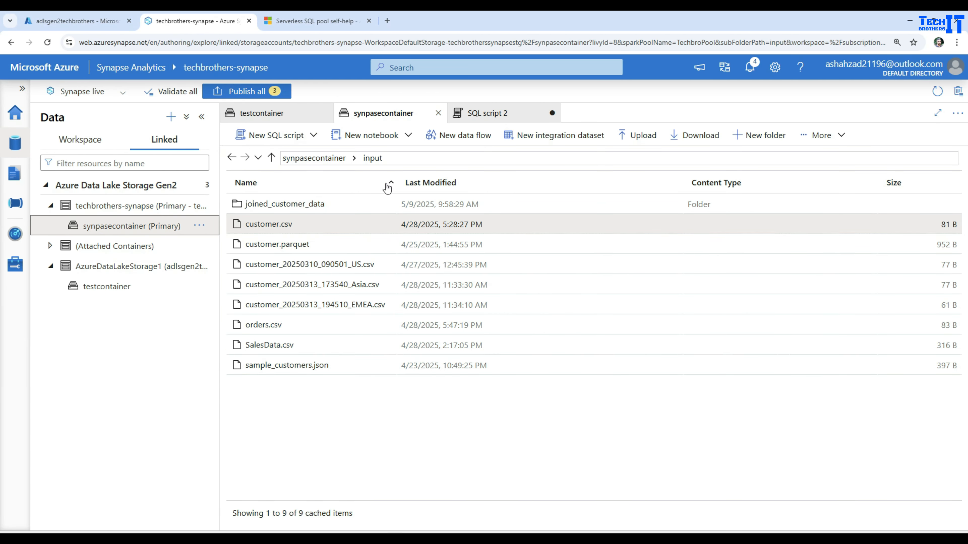
{"action": "left_click", "coordinate": [275, 112]}
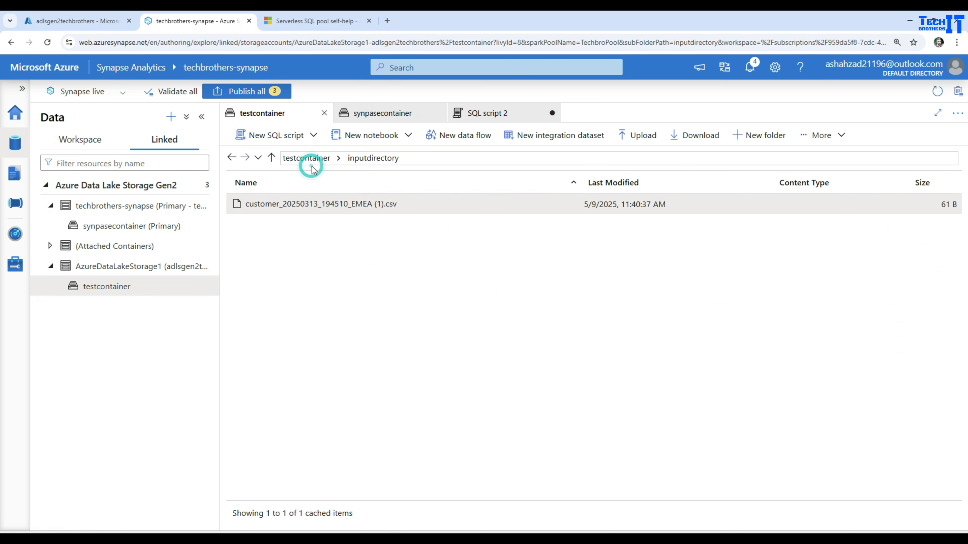
{"action": "left_click", "coordinate": [316, 159]}
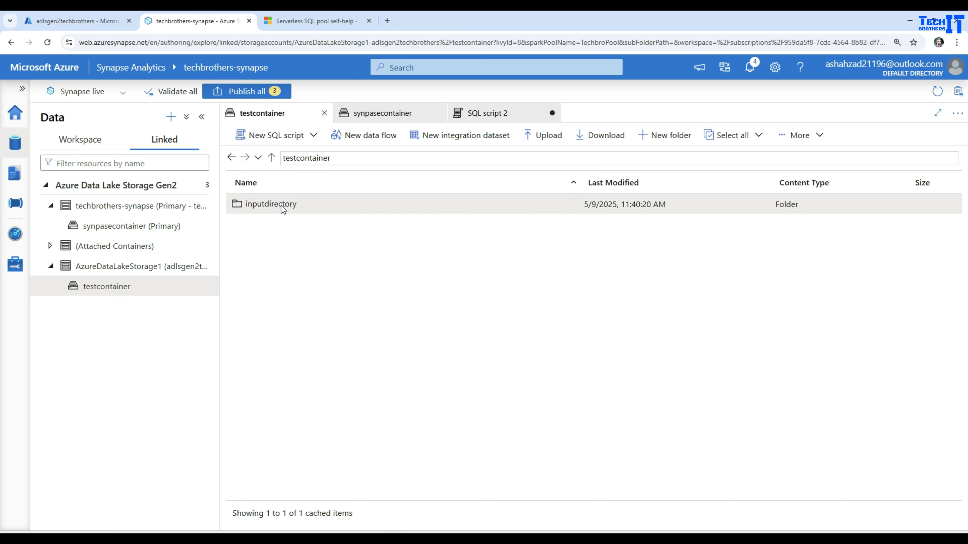
{"action": "double_click", "coordinate": [276, 205]}
{"action": "left_click", "coordinate": [279, 206]}
{"action": "right_click", "coordinate": [280, 206]}
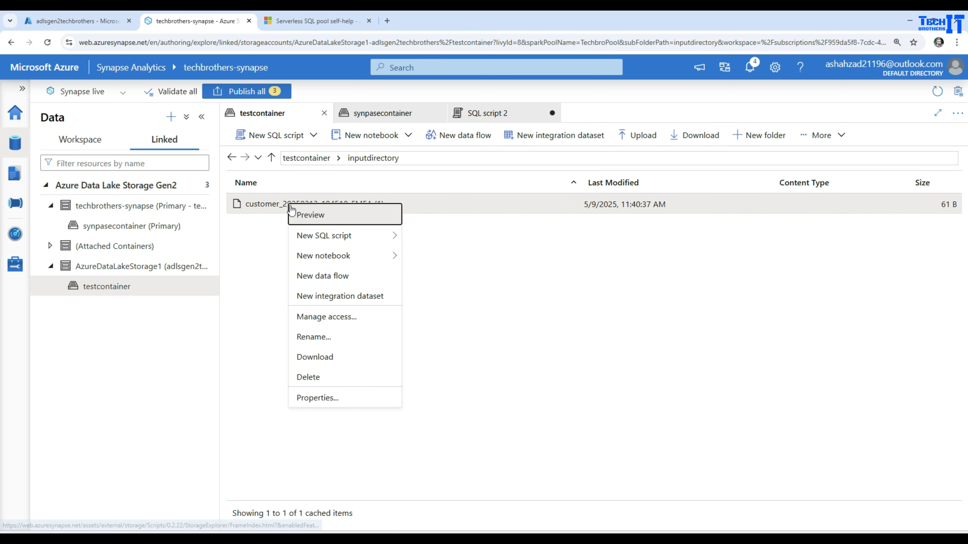
{"action": "mouse_move", "coordinate": [339, 238]}
{"action": "left_click", "coordinate": [423, 234]}
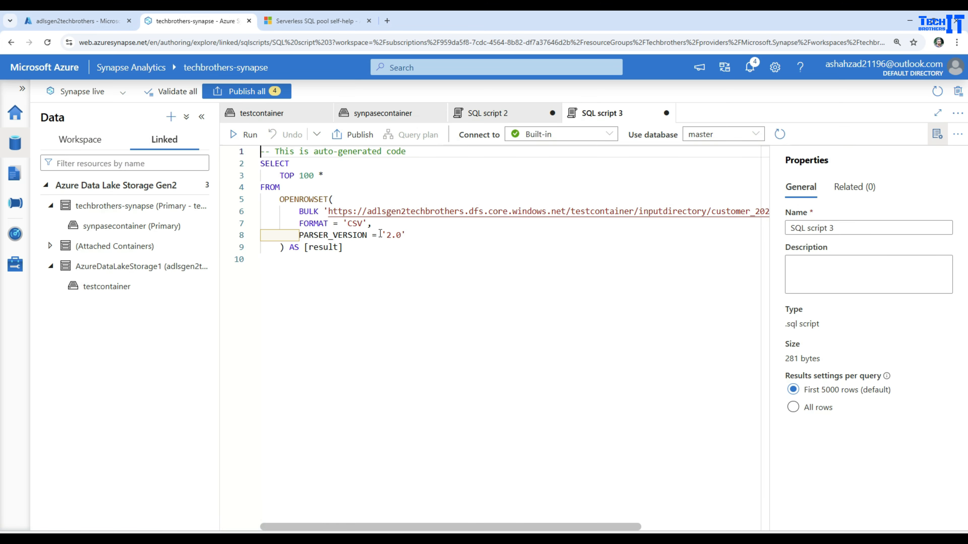
{"action": "left_click", "coordinate": [248, 135]}
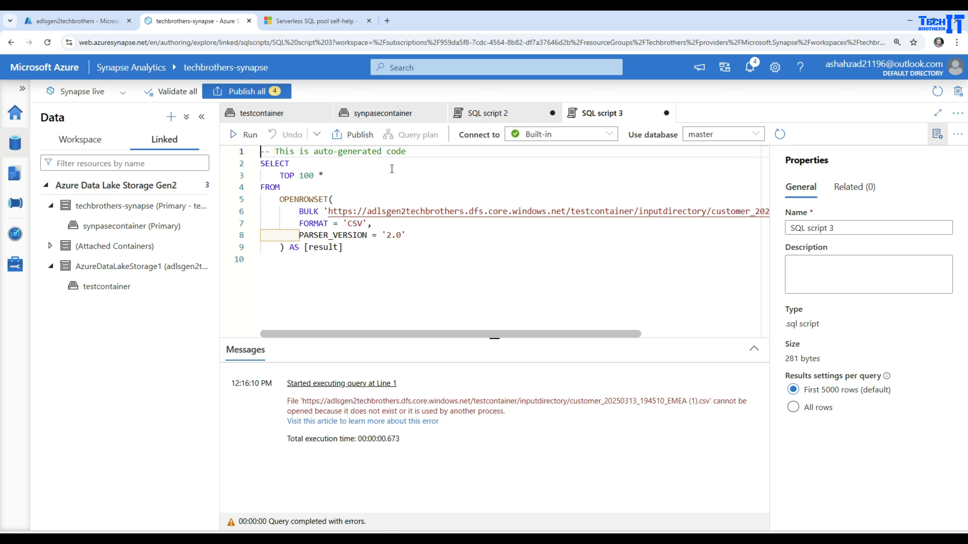
Close SQL scripts 3 and 2, discarding unsaved changes.
{"action": "left_click", "coordinate": [666, 113]}
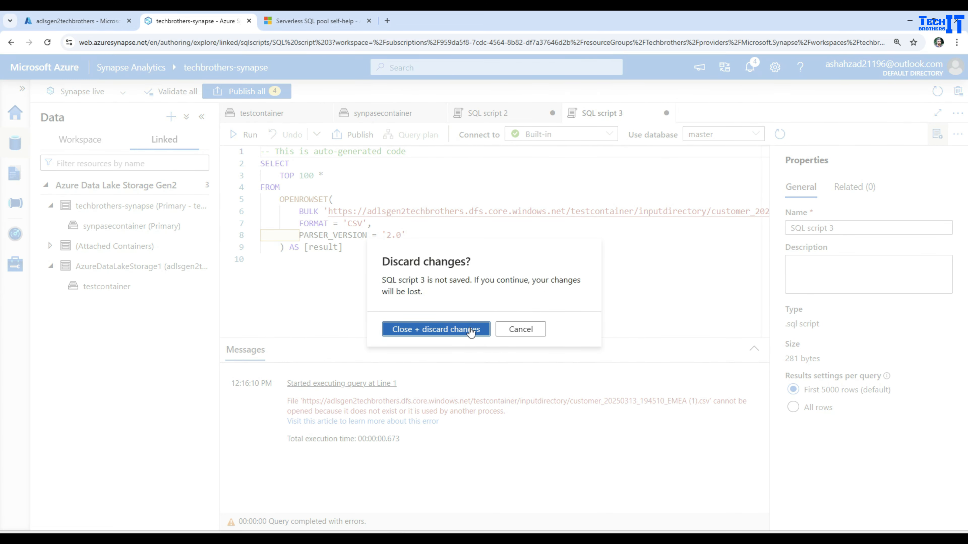
{"action": "left_click", "coordinate": [460, 330]}
{"action": "left_click", "coordinate": [495, 113]}
{"action": "left_click", "coordinate": [552, 113]}
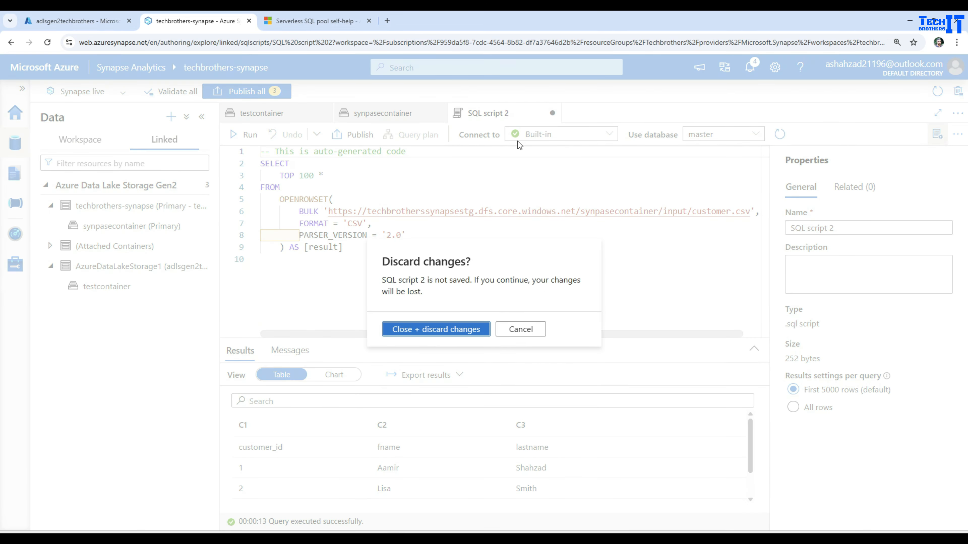
{"action": "left_click", "coordinate": [439, 328]}
Close the synpasecontainer listing and leave the Synapse Studio browser tab.
{"action": "left_click", "coordinate": [437, 114]}
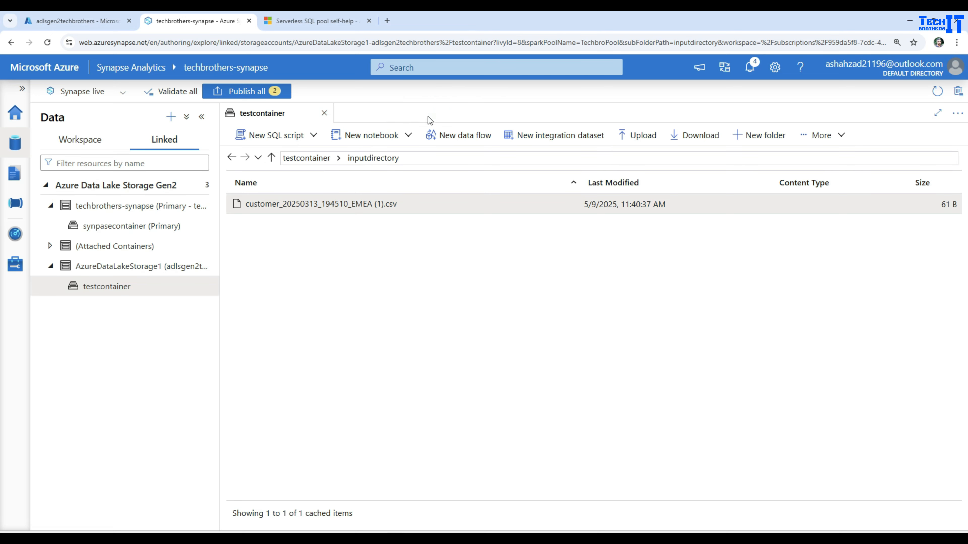
{"action": "left_click", "coordinate": [248, 21]}
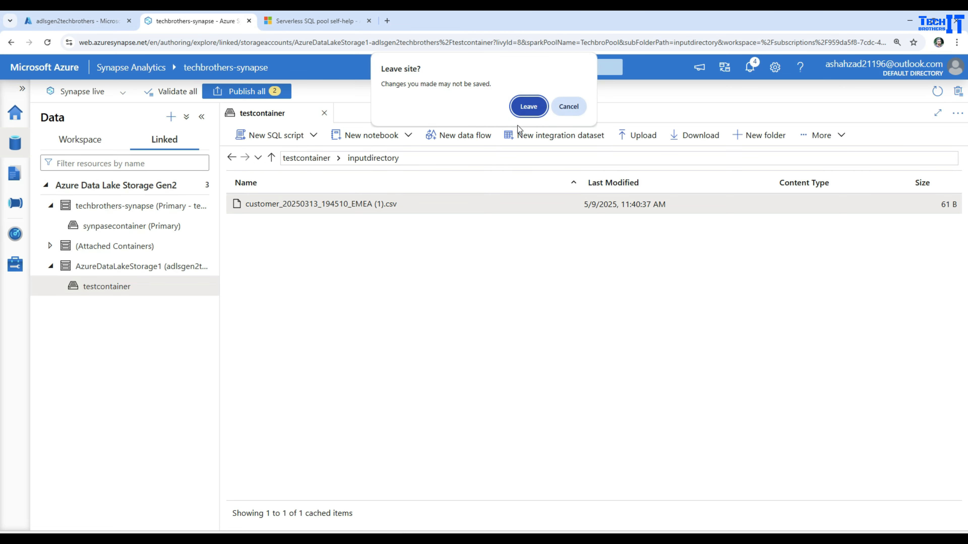
{"action": "left_click", "coordinate": [528, 106]}
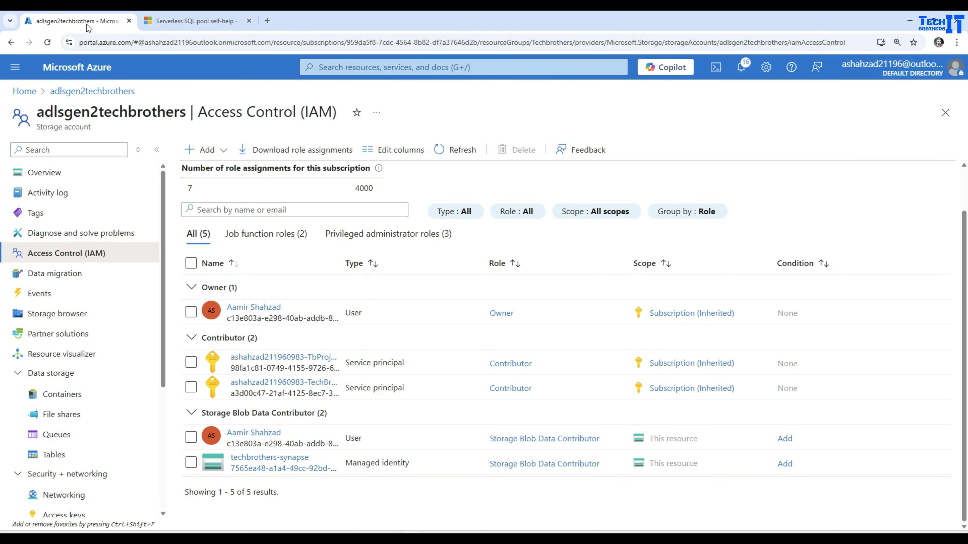
From Azure home, open techbrothers-synapse and launch Synapse Studio again.
{"action": "left_click", "coordinate": [23, 91]}
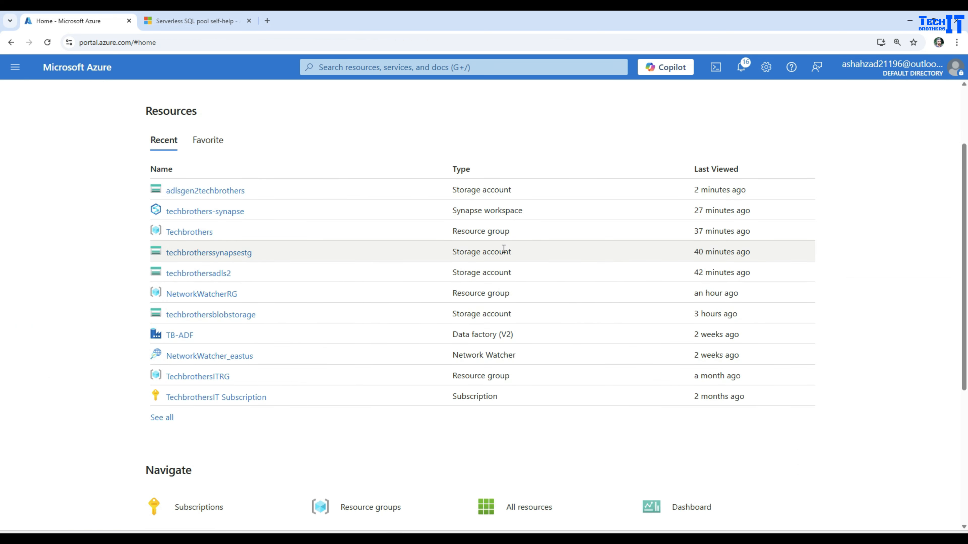
{"action": "left_click", "coordinate": [205, 212]}
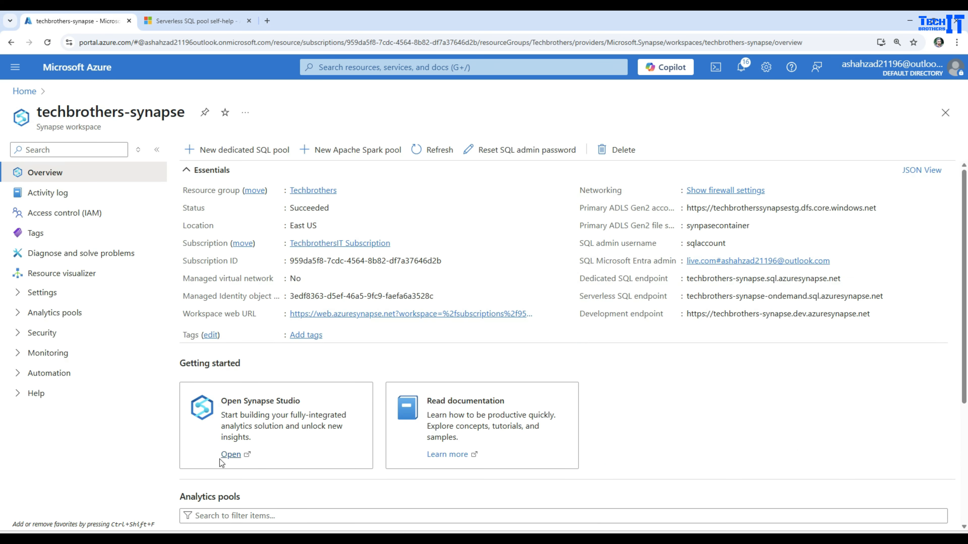
{"action": "left_click", "coordinate": [224, 455]}
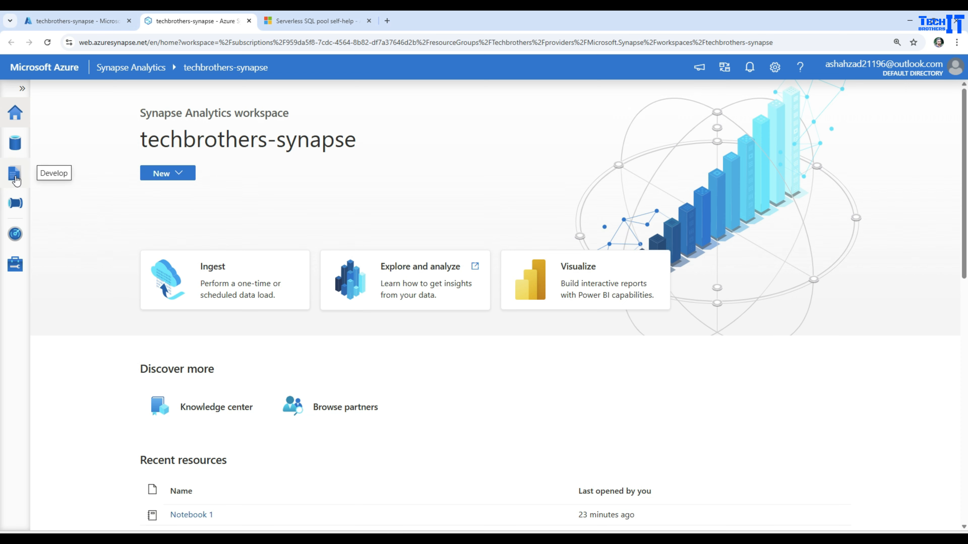
In the Data hub's Linked tab, refresh and expand Azure Data Lake Storage Gen2.
{"action": "left_click", "coordinate": [15, 176]}
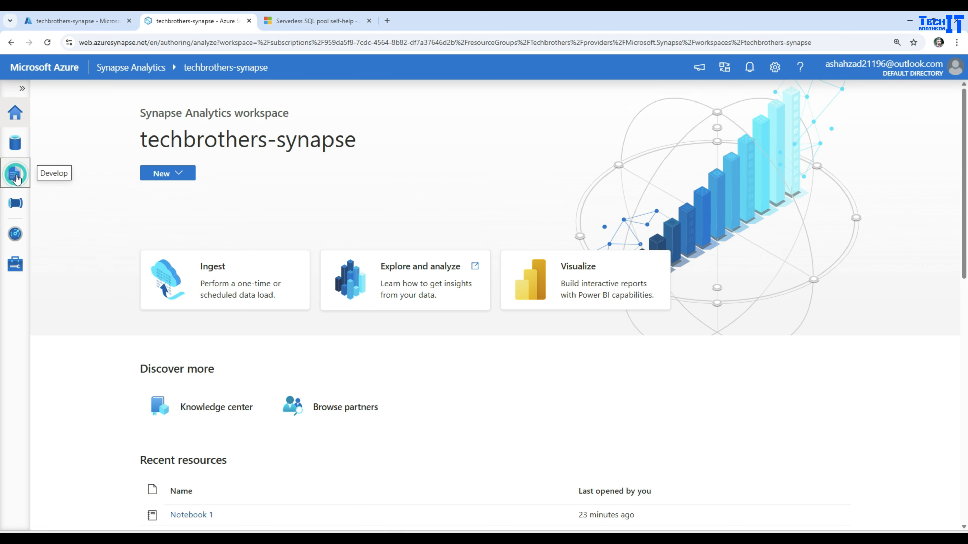
{"action": "left_click", "coordinate": [14, 145]}
{"action": "left_click", "coordinate": [148, 137]}
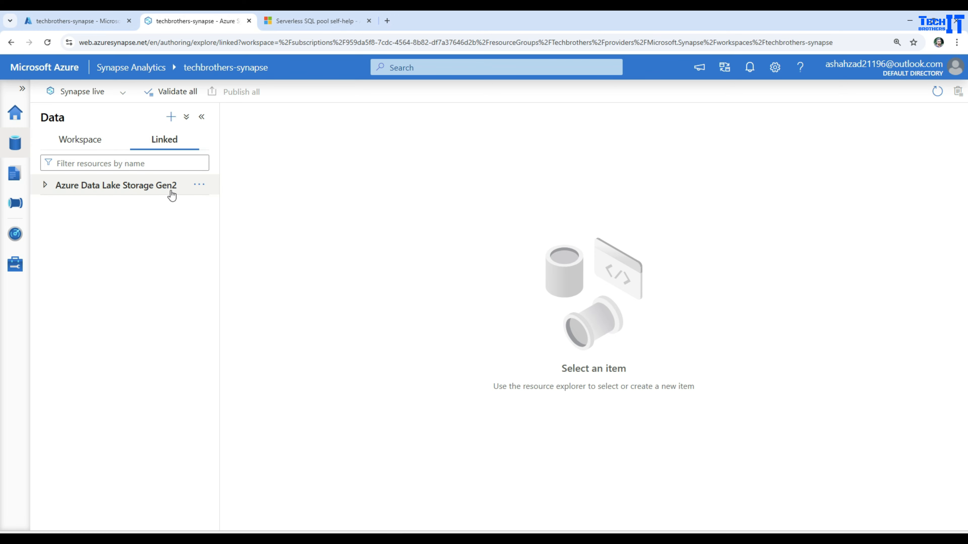
{"action": "left_click", "coordinate": [196, 187]}
{"action": "left_click", "coordinate": [216, 204]}
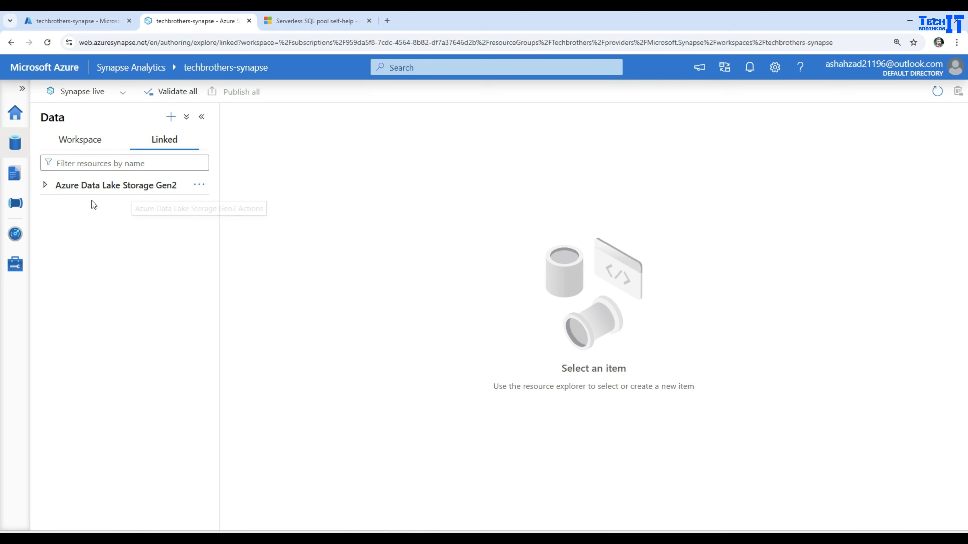
{"action": "left_click", "coordinate": [46, 186]}
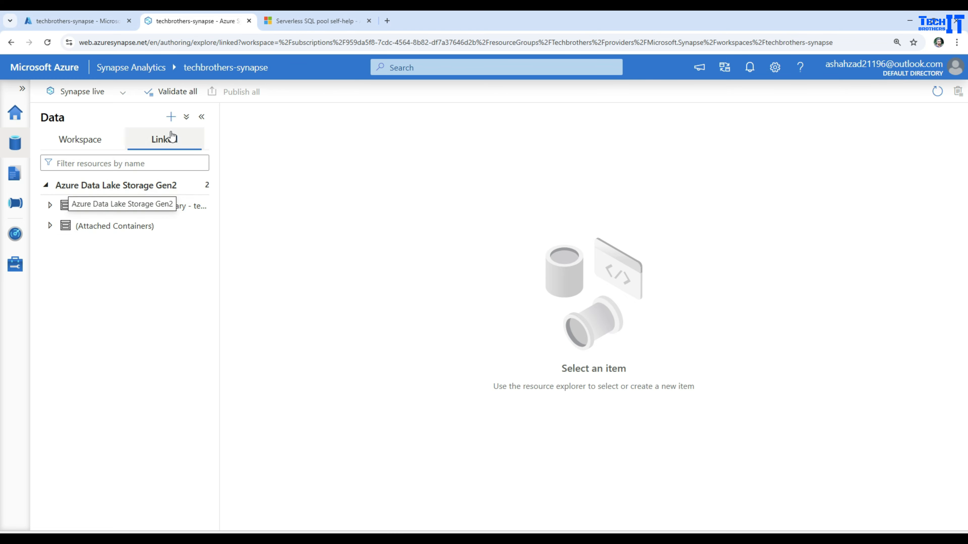
{"action": "left_click", "coordinate": [170, 117]}
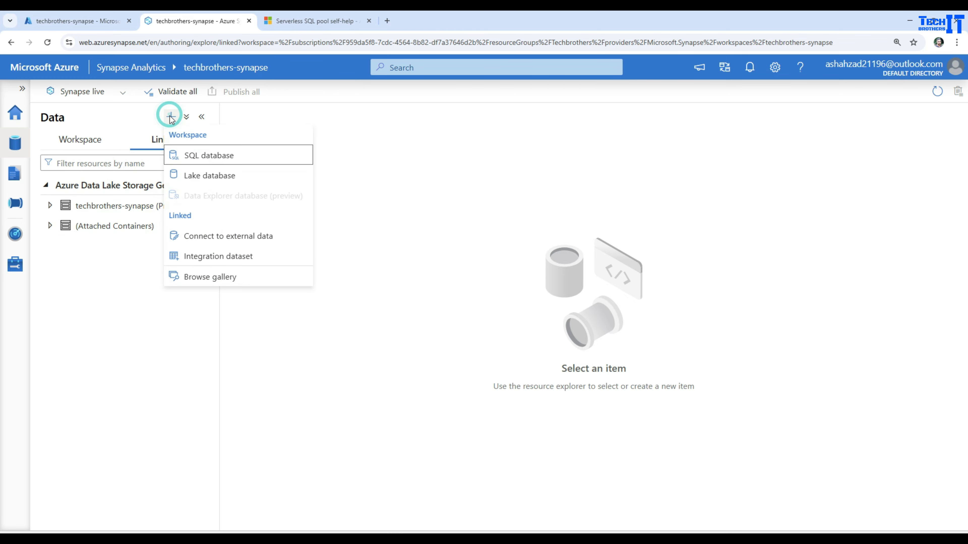
Configure an ADLS Gen2 linked service: TechbrothersIT Subscription, system-assigned managed identity, adlsgen2techbrothers.
{"action": "left_click", "coordinate": [235, 241]}
{"action": "left_click", "coordinate": [725, 349]}
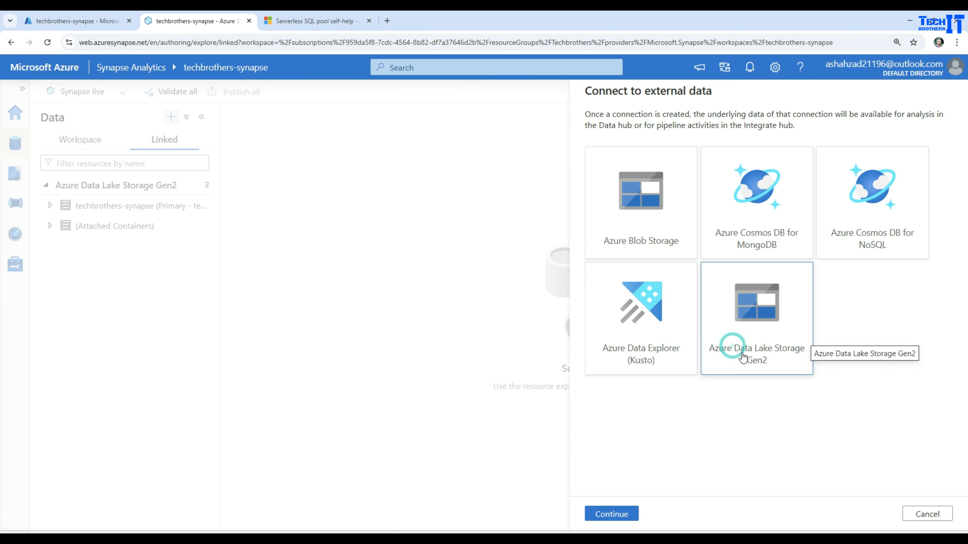
{"action": "left_click", "coordinate": [639, 514]}
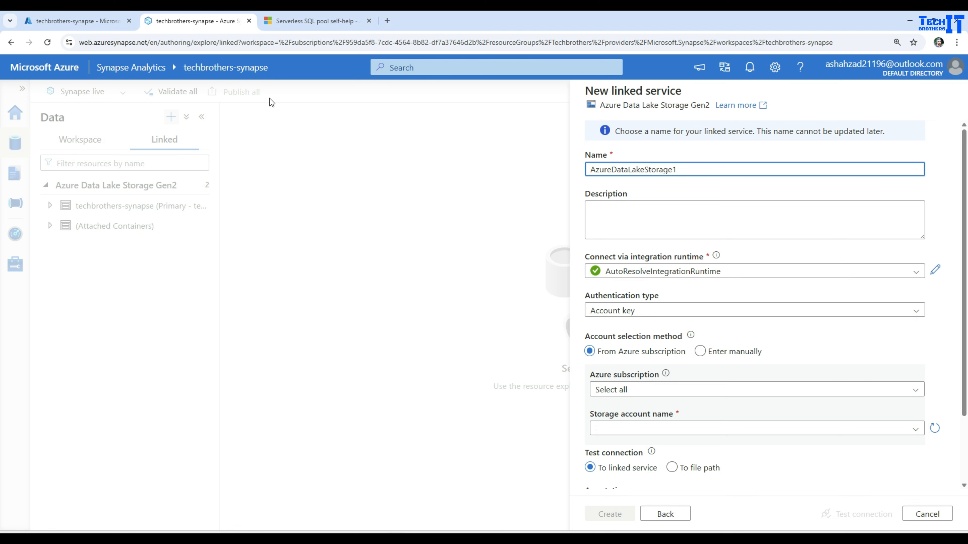
{"action": "left_click", "coordinate": [675, 391]}
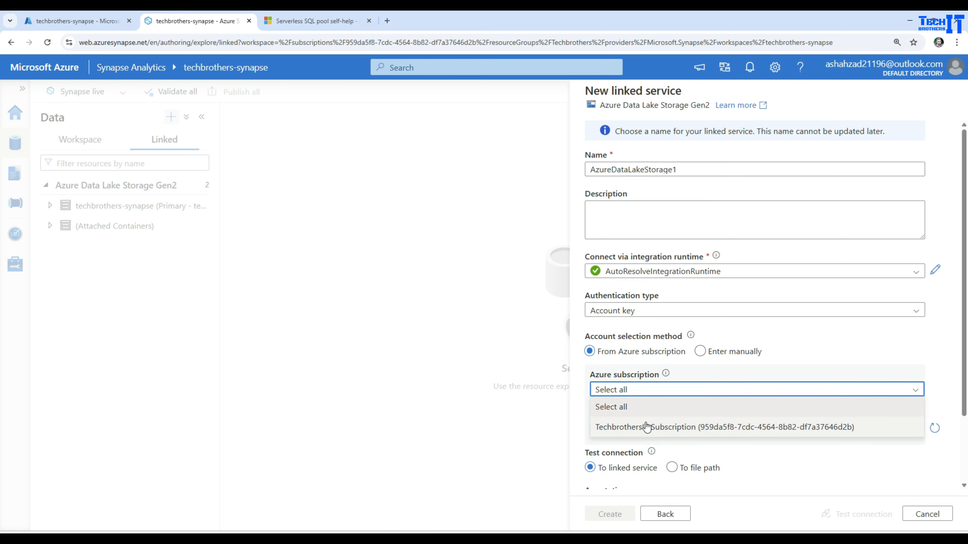
{"action": "left_click", "coordinate": [670, 427]}
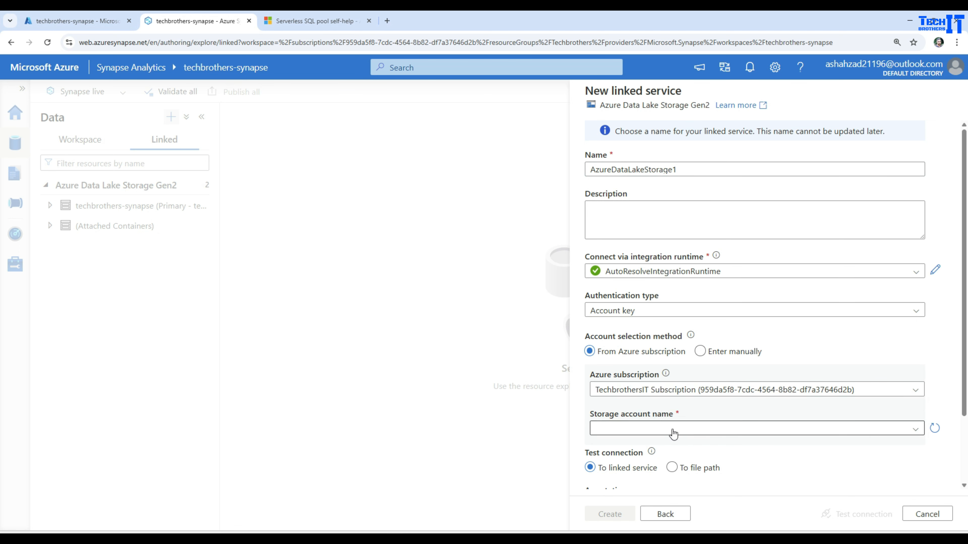
{"action": "left_click", "coordinate": [670, 310]}
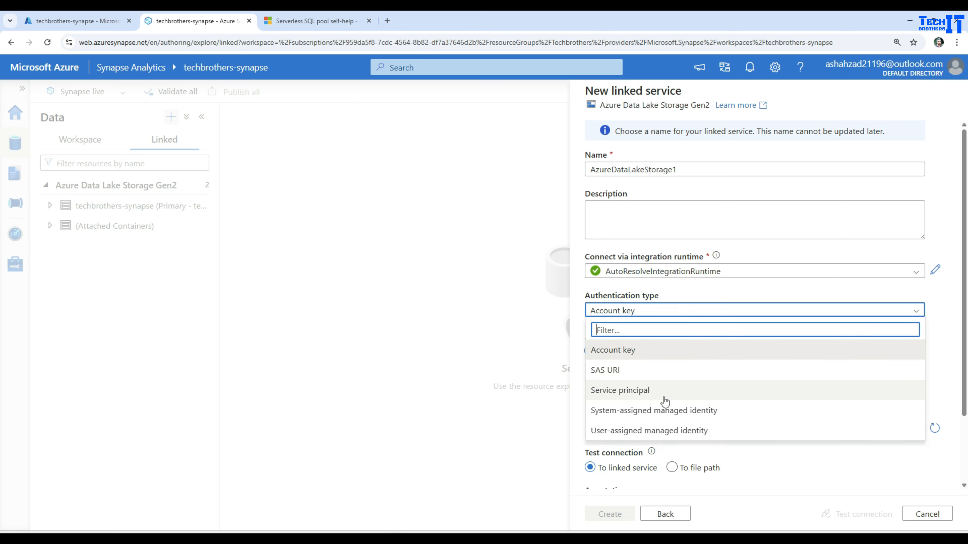
{"action": "left_click", "coordinate": [666, 416]}
{"action": "left_click", "coordinate": [674, 429]}
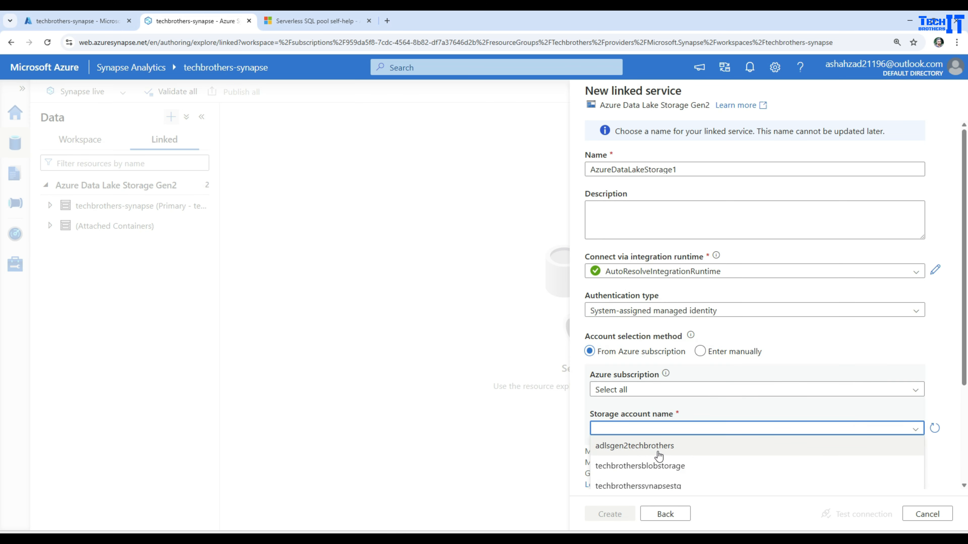
{"action": "left_click", "coordinate": [659, 455]}
Test the connection, create the AzureDataLakeStorage1 linked service and publish it.
{"action": "scroll", "coordinate": [733, 386], "scroll_direction": "down", "scroll_amount": 3}
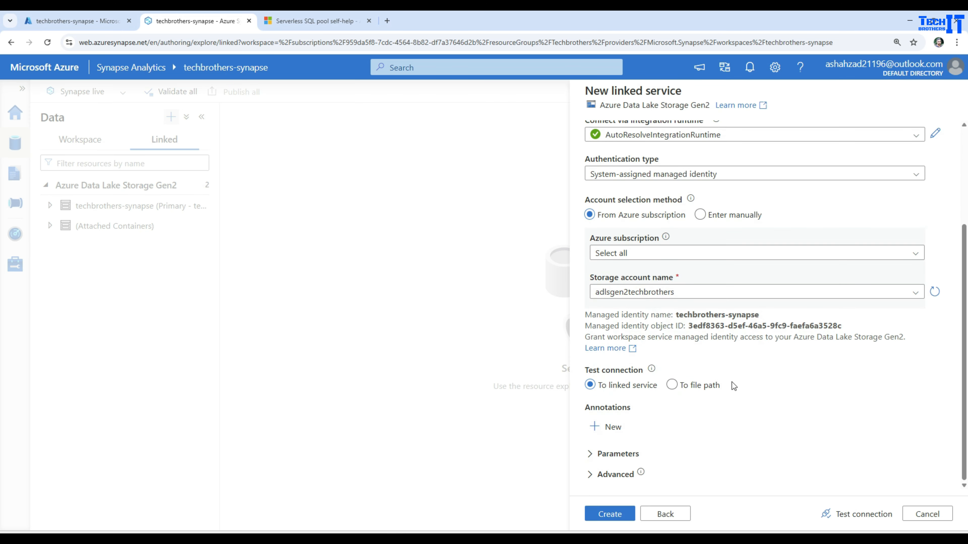
{"action": "left_click", "coordinate": [857, 514]}
{"action": "left_click", "coordinate": [613, 515]}
{"action": "left_click", "coordinate": [241, 93]}
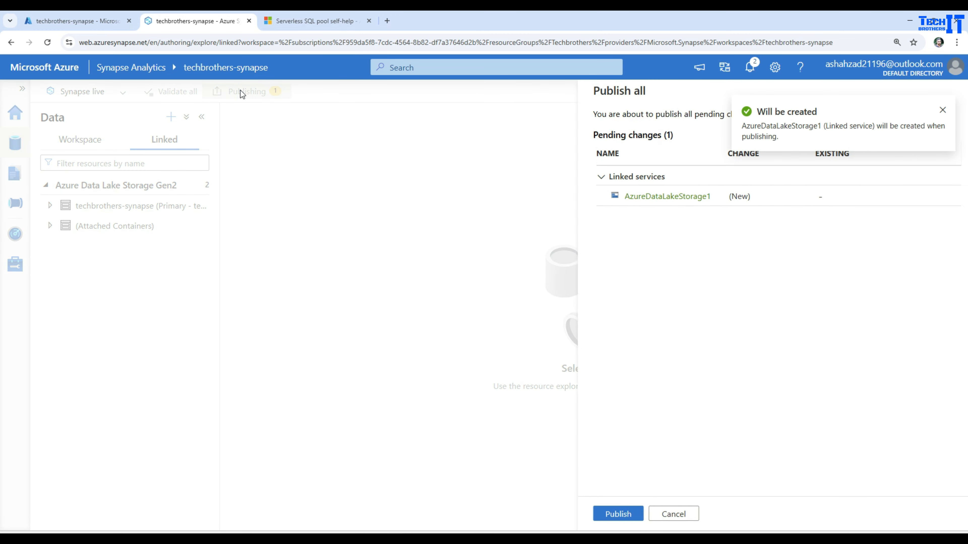
{"action": "left_click", "coordinate": [609, 513]}
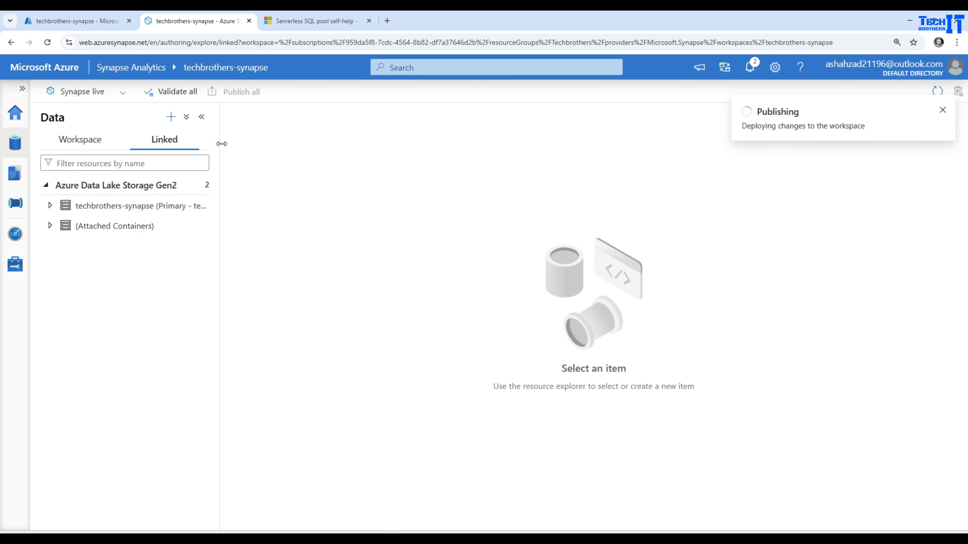
Refresh linked storage and run a TOP 100 OPENROWSET query on testcontainer/inputdirectory's CSV.
{"action": "left_click", "coordinate": [194, 184]}
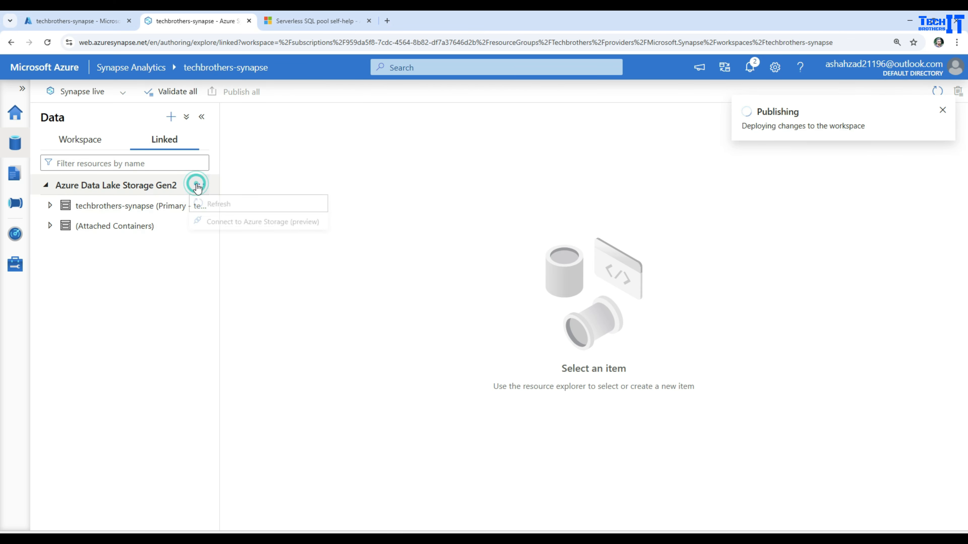
{"action": "left_click", "coordinate": [229, 209]}
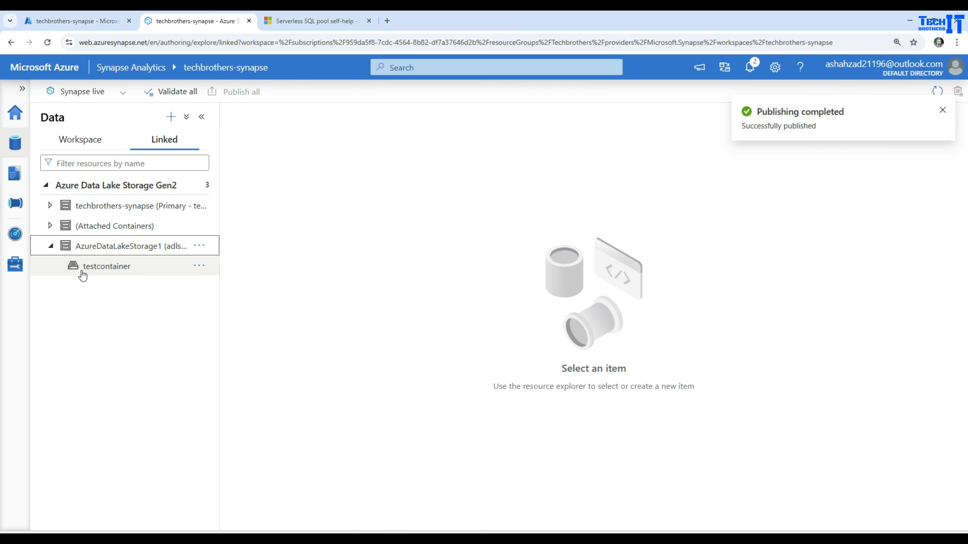
{"action": "left_click", "coordinate": [83, 272]}
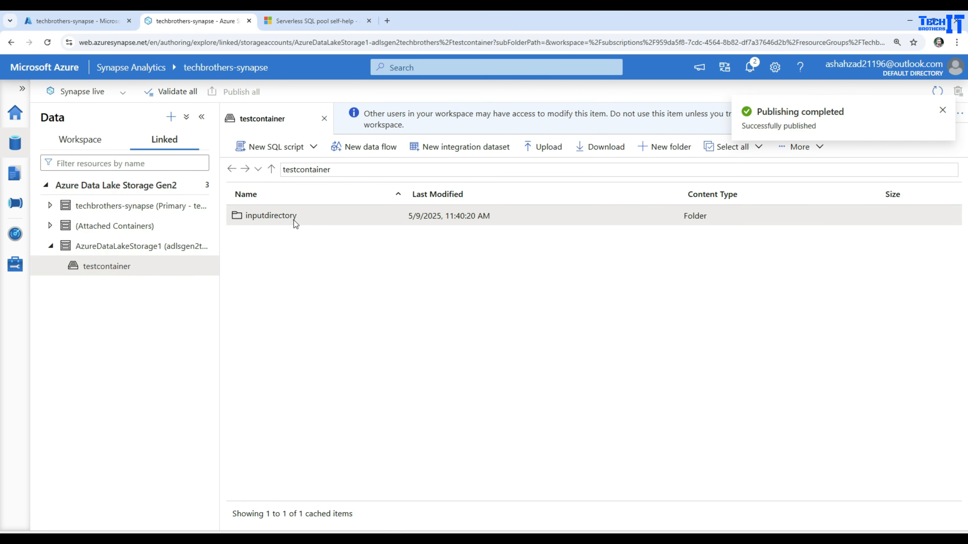
{"action": "double_click", "coordinate": [294, 222]}
{"action": "right_click", "coordinate": [325, 215]}
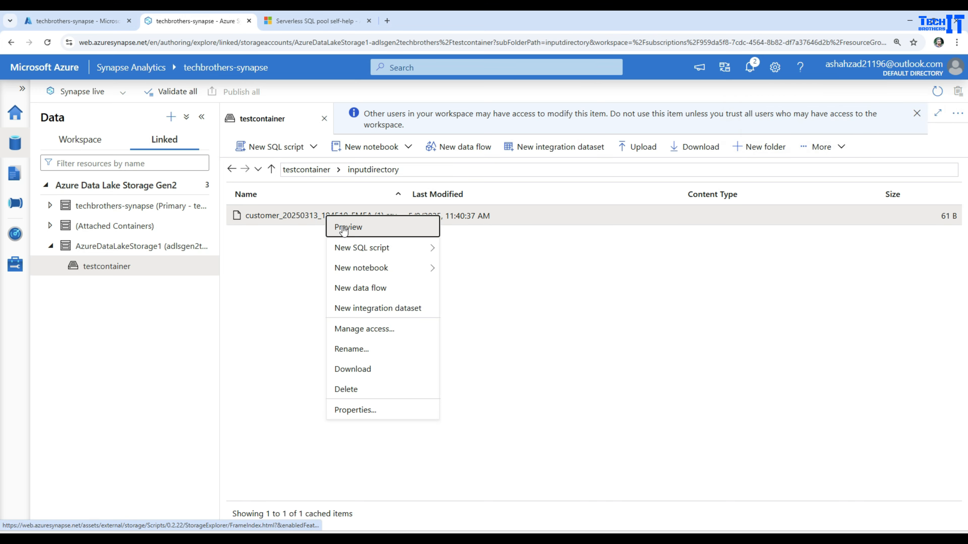
{"action": "mouse_move", "coordinate": [394, 254]}
{"action": "left_click", "coordinate": [484, 248]}
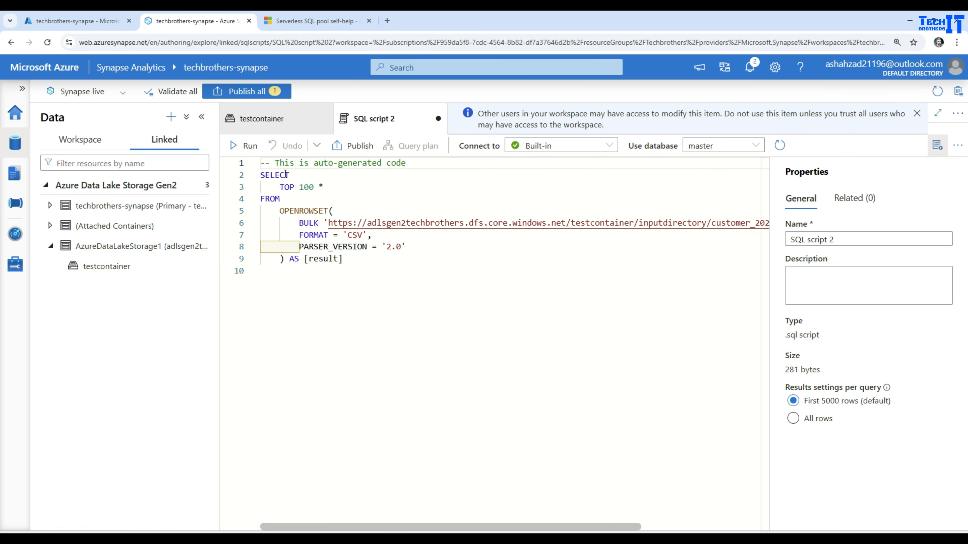
{"action": "left_click", "coordinate": [245, 149]}
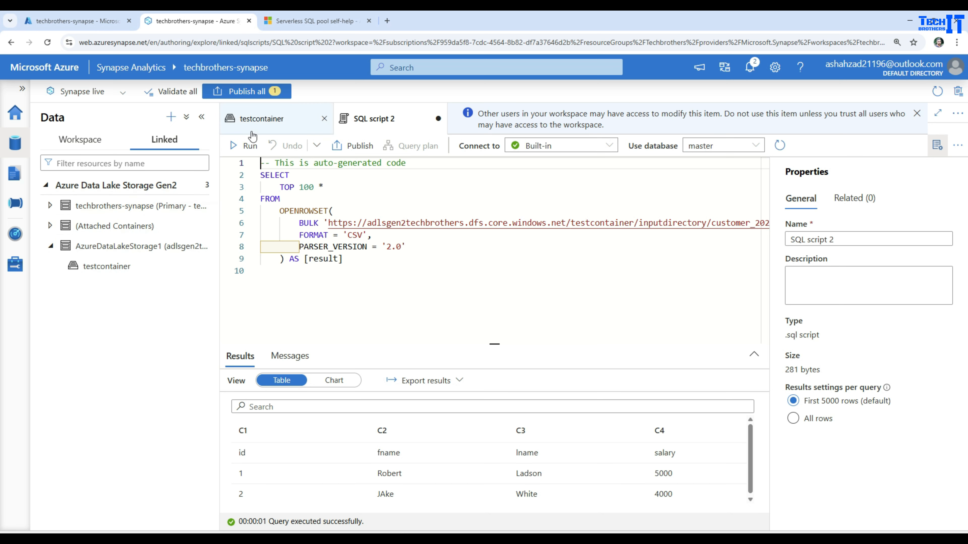
Create a PySpark notebook that loads the testcontainer CSV into a DataFrame, attach it to TechbroPool, and run it.
{"action": "left_click", "coordinate": [261, 123]}
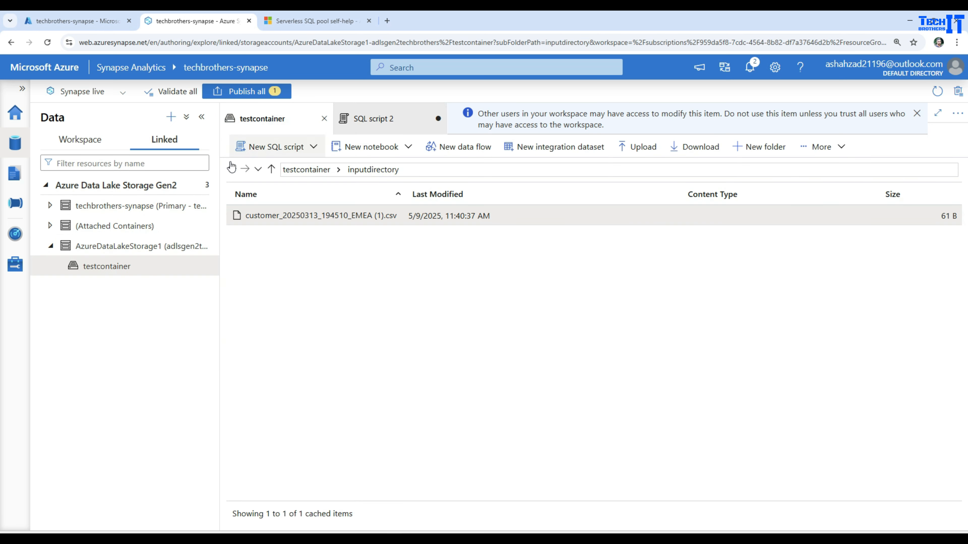
{"action": "right_click", "coordinate": [321, 218]}
{"action": "mouse_move", "coordinate": [406, 270]}
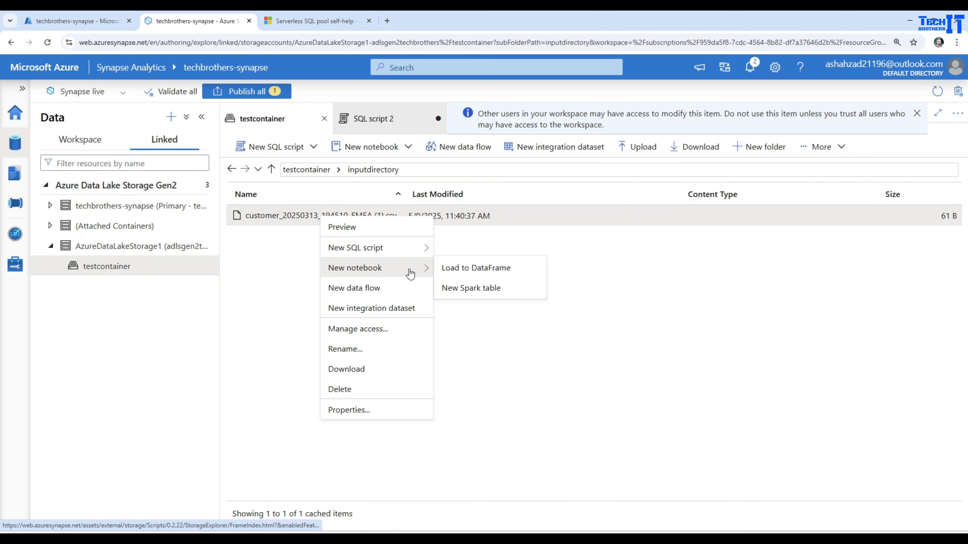
{"action": "left_click", "coordinate": [455, 268]}
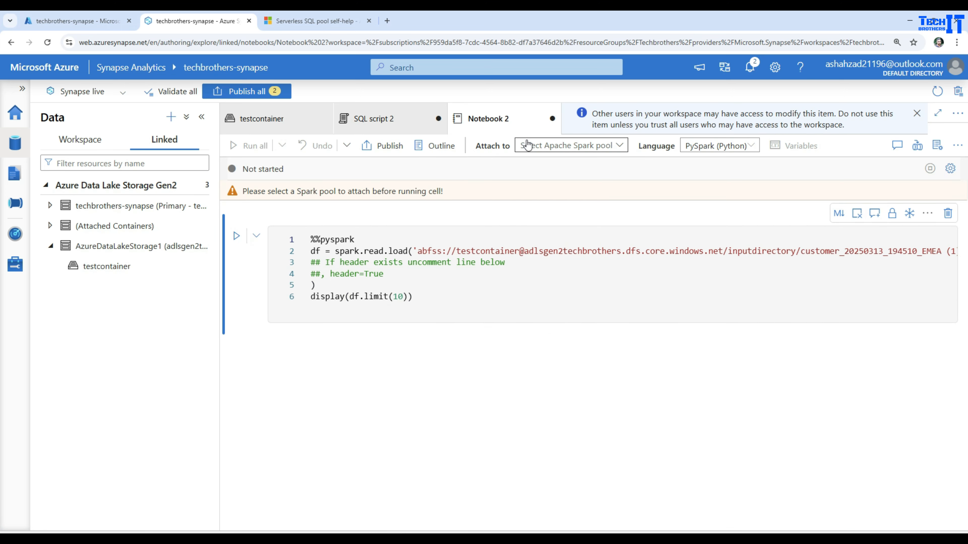
{"action": "left_click", "coordinate": [527, 145]}
{"action": "left_click", "coordinate": [554, 164]}
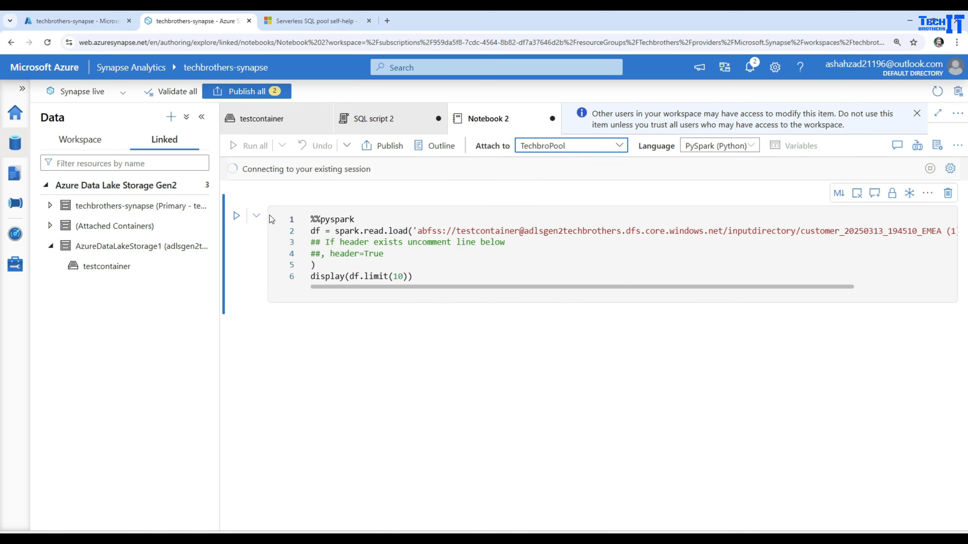
{"action": "left_click", "coordinate": [236, 217]}
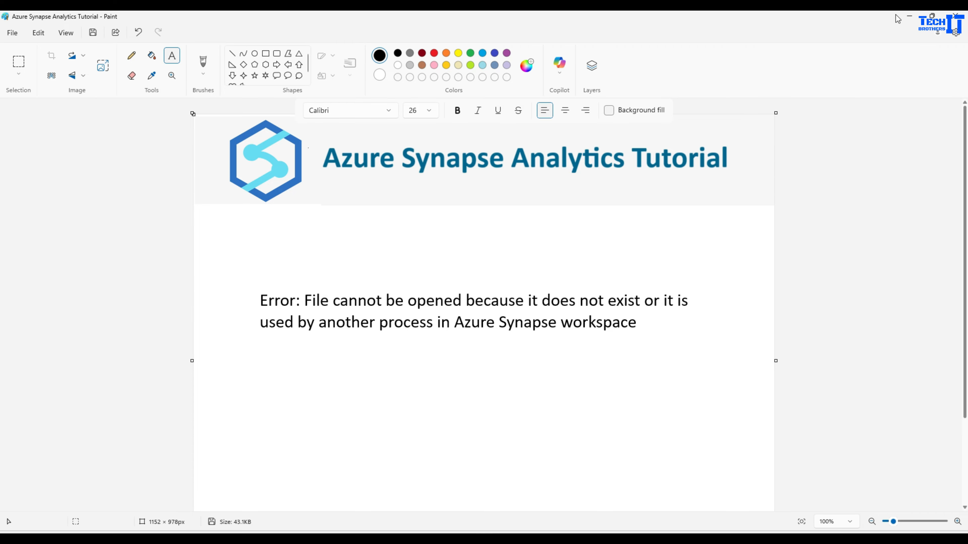
Open the role assignments in the adlsgen2techbrothers storage account's Access Control (IAM).
{"action": "left_click", "coordinate": [911, 19]}
{"action": "left_click", "coordinate": [82, 19]}
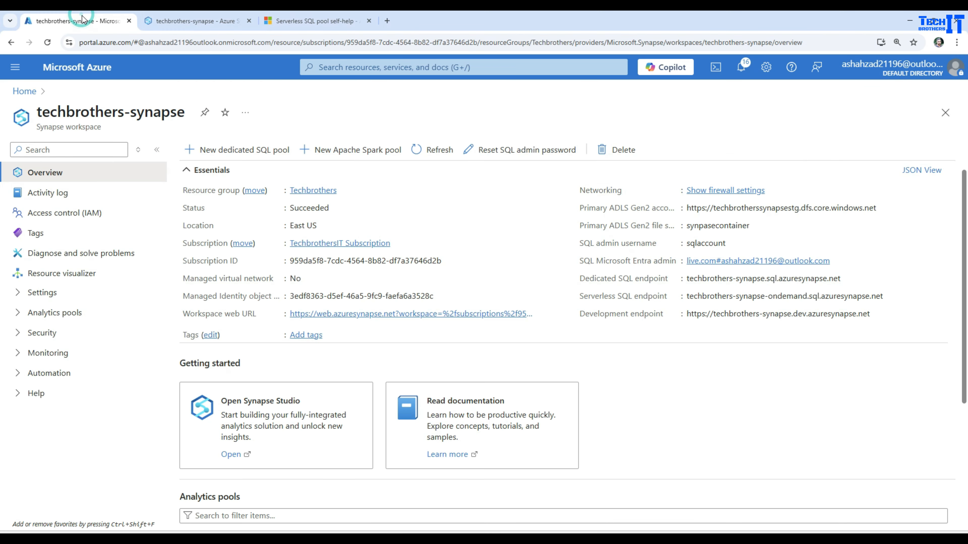
{"action": "left_click", "coordinate": [29, 93]}
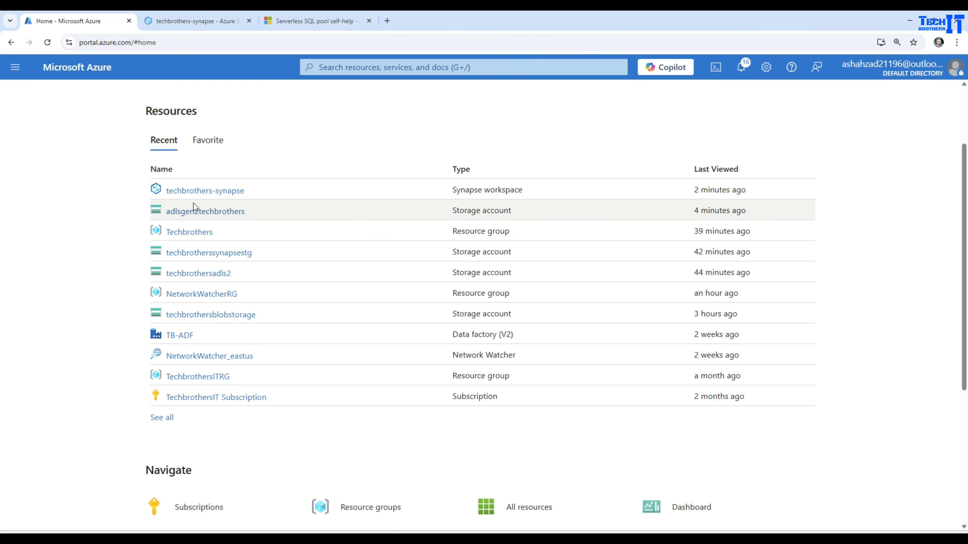
{"action": "left_click", "coordinate": [205, 212]}
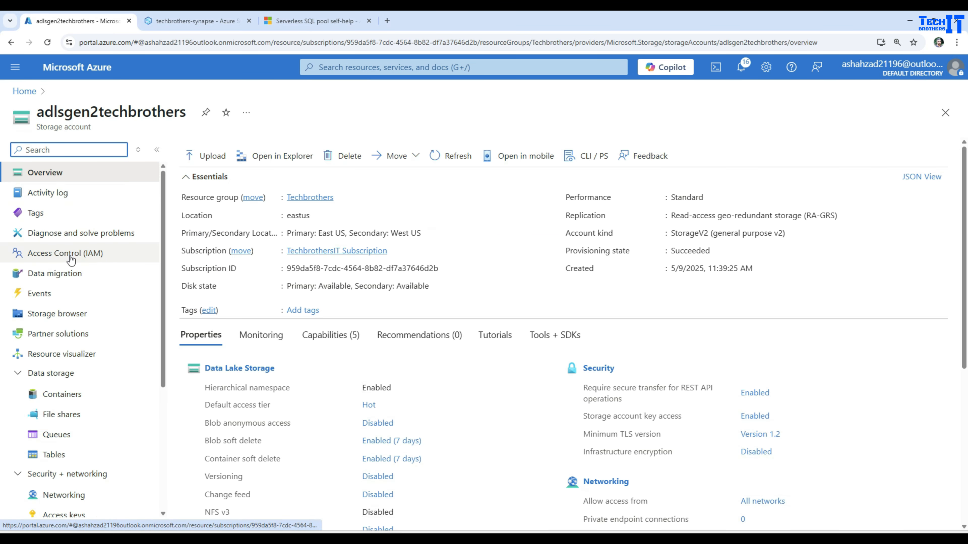
{"action": "left_click", "coordinate": [70, 254]}
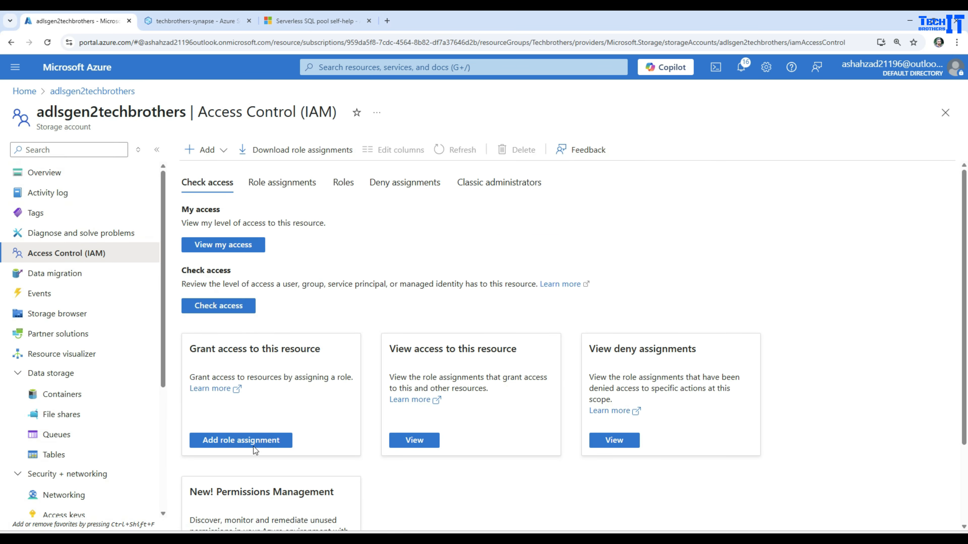
{"action": "left_click", "coordinate": [283, 182]}
Confirm the Synapse managed identity has Storage Blob Data Contributor, then return to the Synapse tab.
{"action": "scroll", "coordinate": [413, 322], "scroll_direction": "down", "scroll_amount": 2}
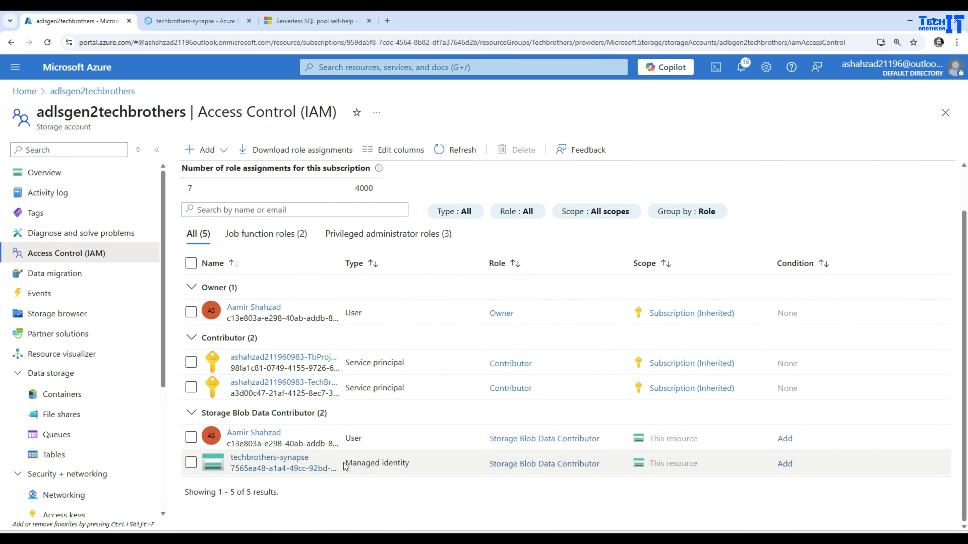
{"action": "left_click_drag", "start_coordinate": [346, 462], "coordinate": [420, 467]}
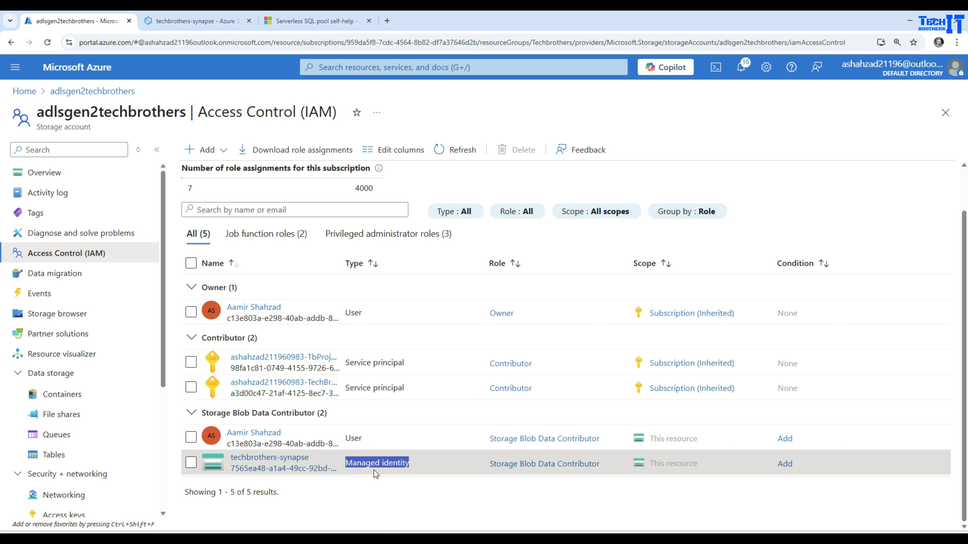
{"action": "left_click_drag", "start_coordinate": [488, 466], "coordinate": [594, 469]}
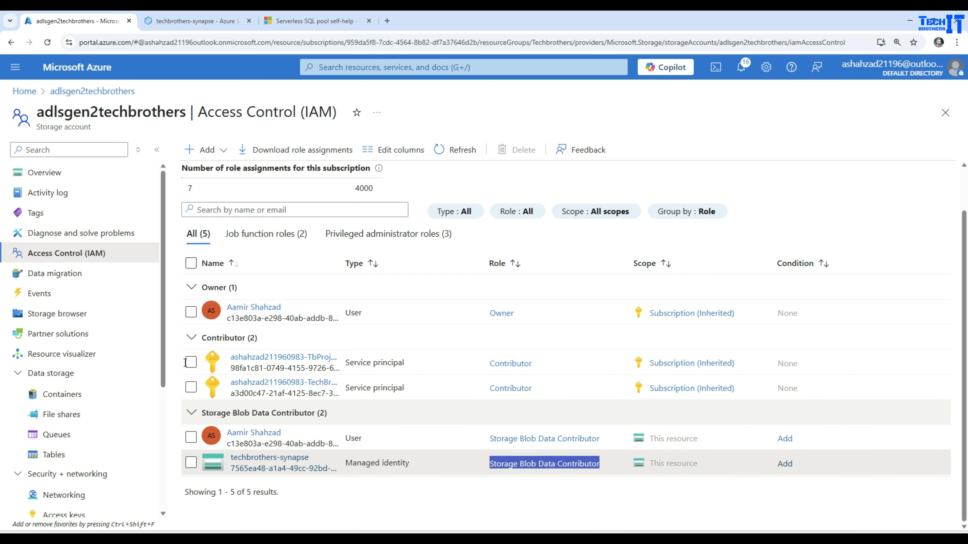
{"action": "left_click", "coordinate": [174, 21]}
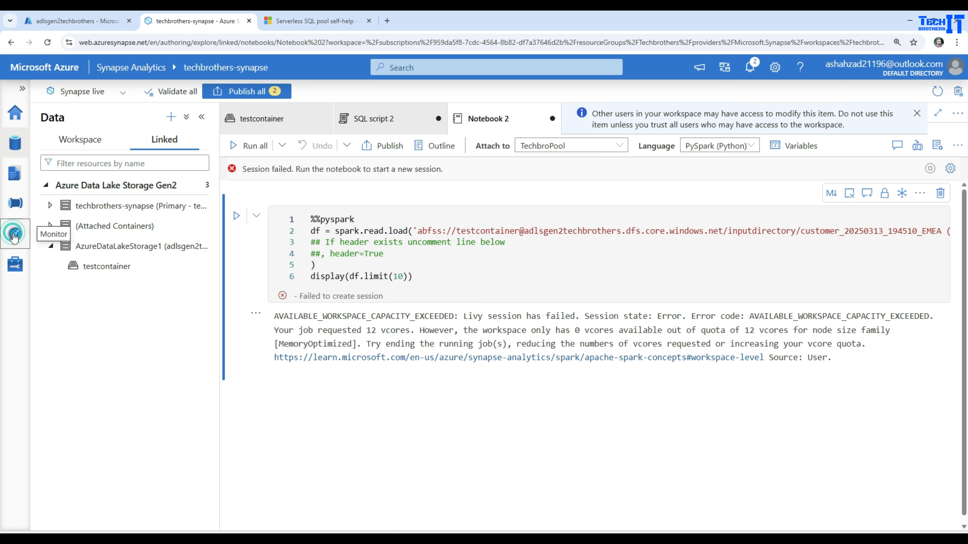
Open the running Notebook 1 Spark session (25m 19s) from Monitor's Apache Spark applications.
{"action": "left_click", "coordinate": [14, 236]}
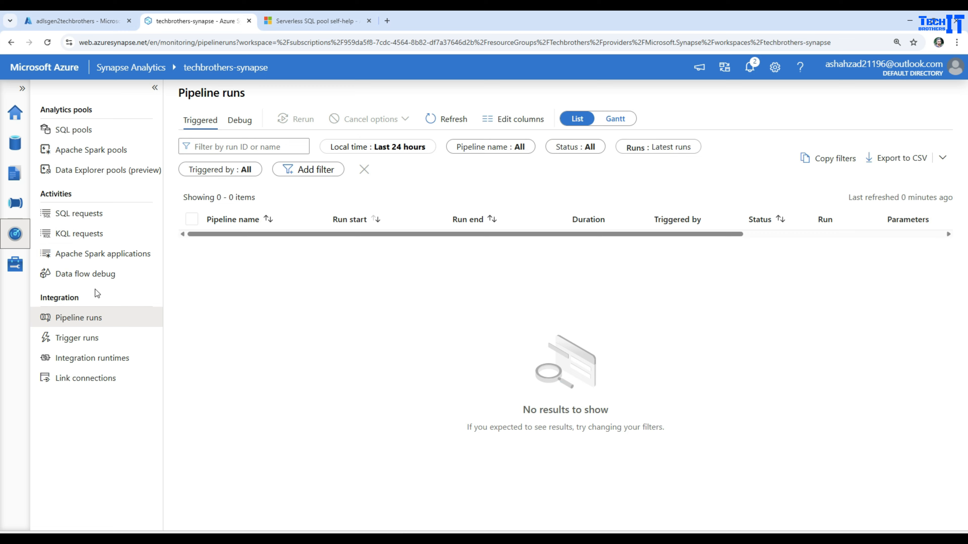
{"action": "left_click", "coordinate": [94, 257]}
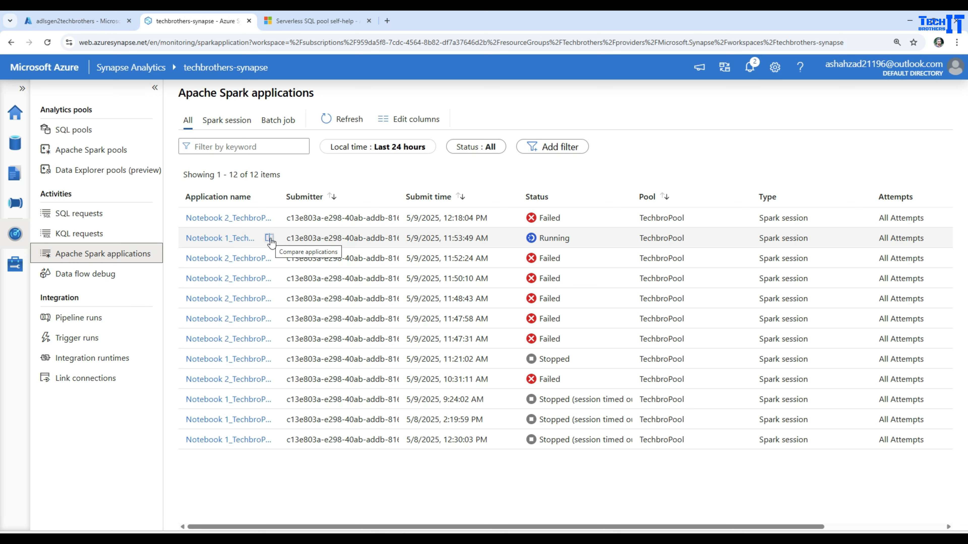
{"action": "left_click", "coordinate": [239, 238]}
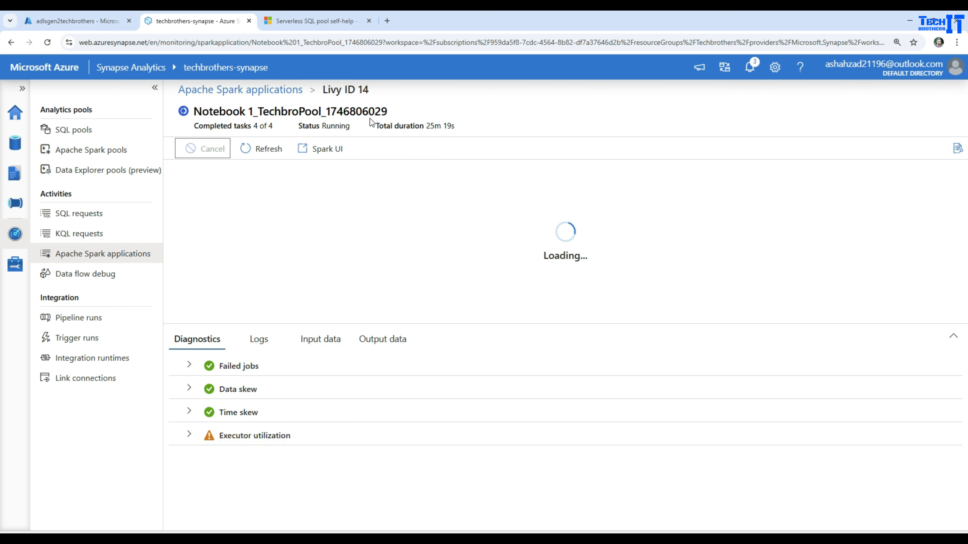
{"action": "left_click_drag", "start_coordinate": [426, 126], "coordinate": [477, 130]}
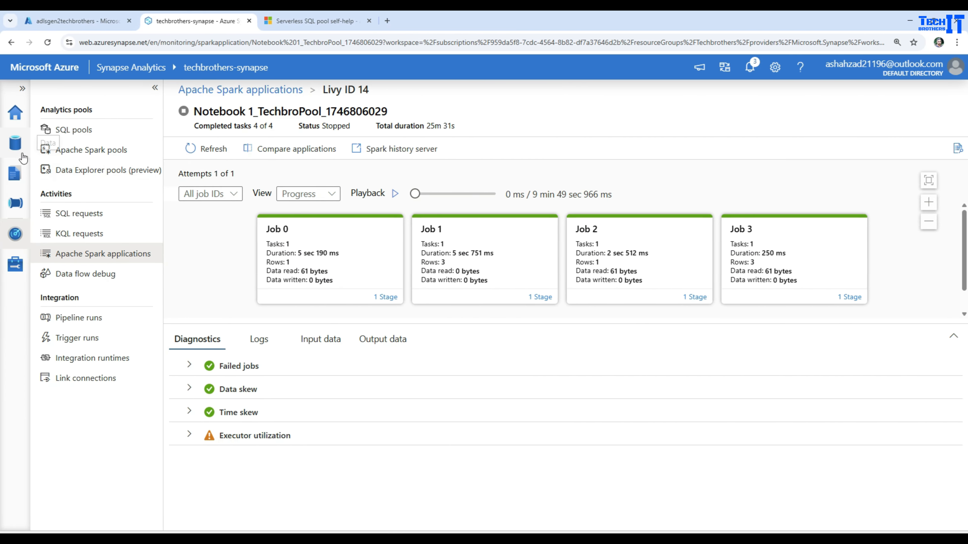
Delete Notebook 1 and Notebook 2 from the Develop hub.
{"action": "left_click", "coordinate": [22, 153]}
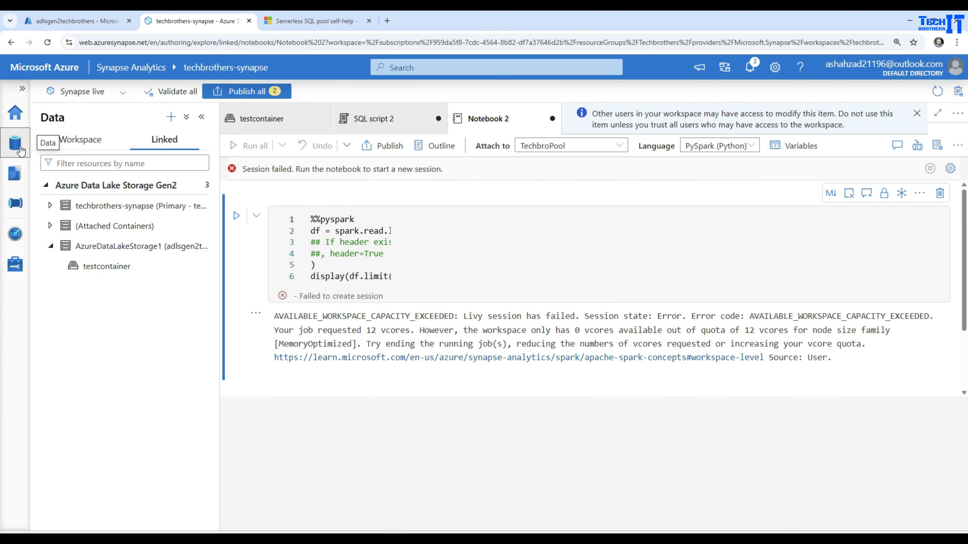
{"action": "left_click", "coordinate": [15, 173]}
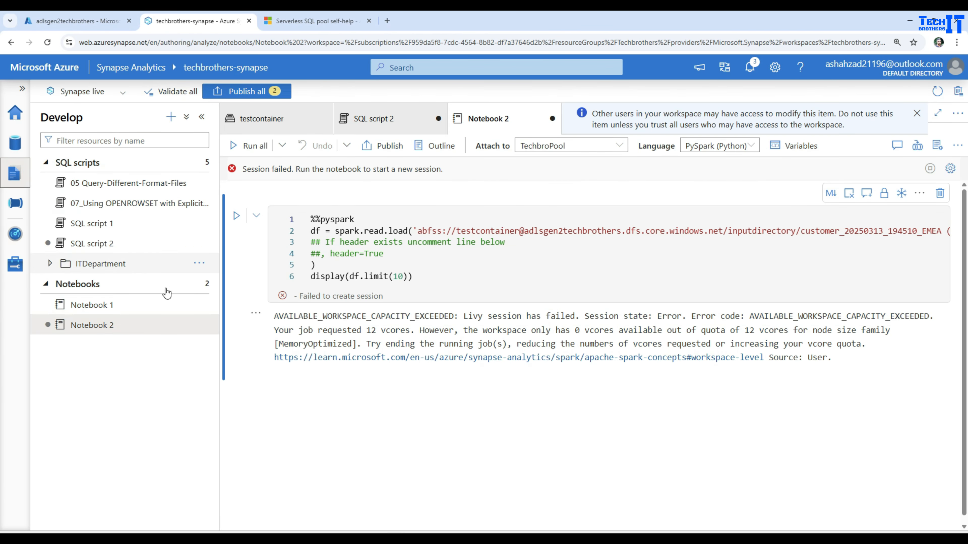
{"action": "right_click", "coordinate": [191, 320]}
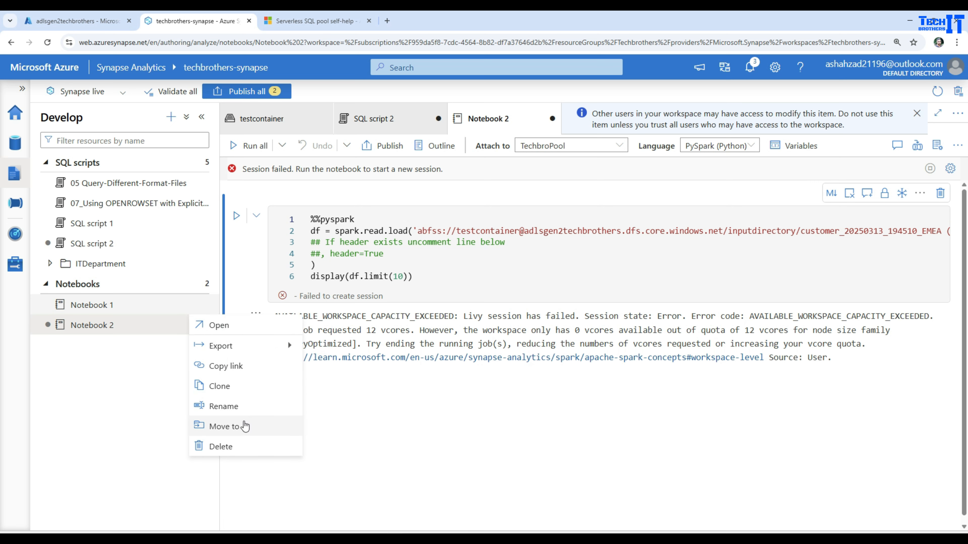
{"action": "left_click", "coordinate": [227, 447]}
{"action": "left_click", "coordinate": [407, 352]}
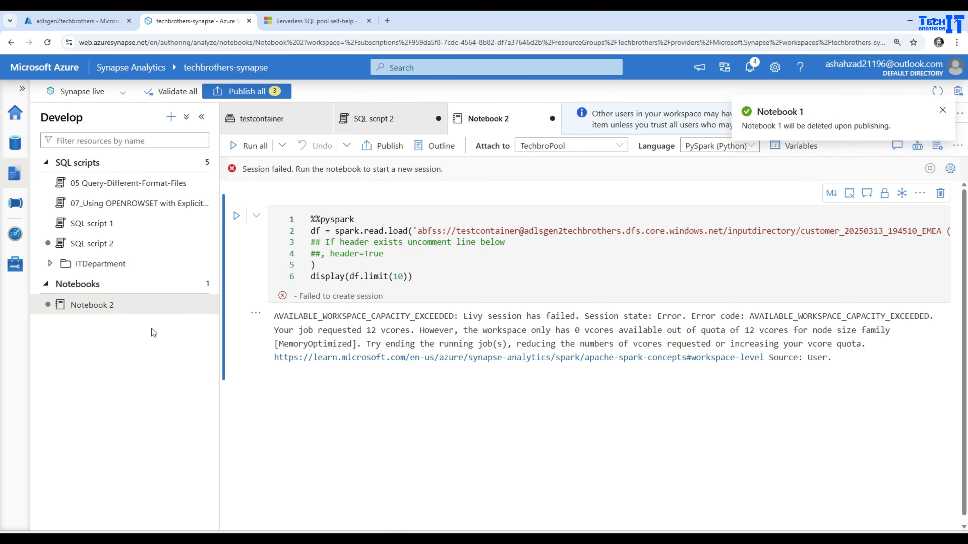
{"action": "right_click", "coordinate": [189, 307]}
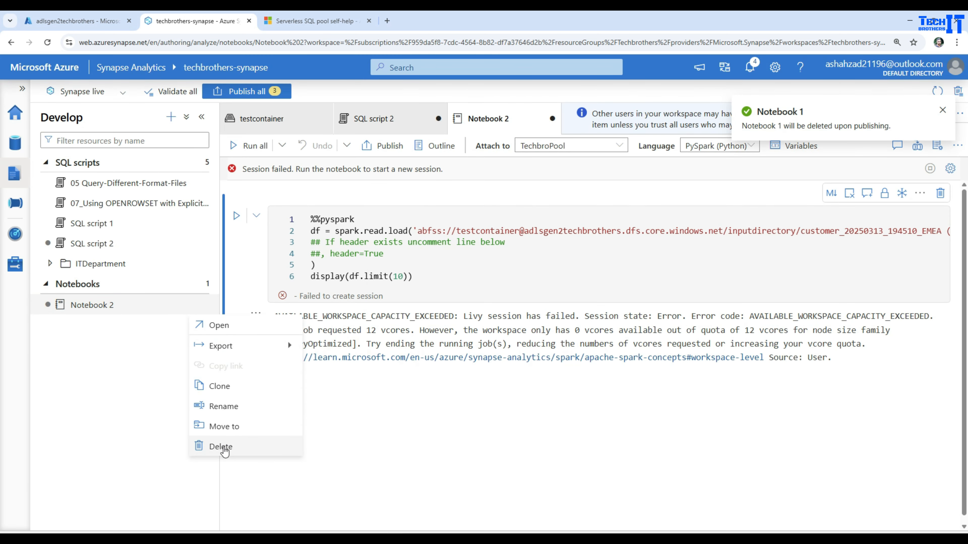
{"action": "left_click", "coordinate": [222, 448]}
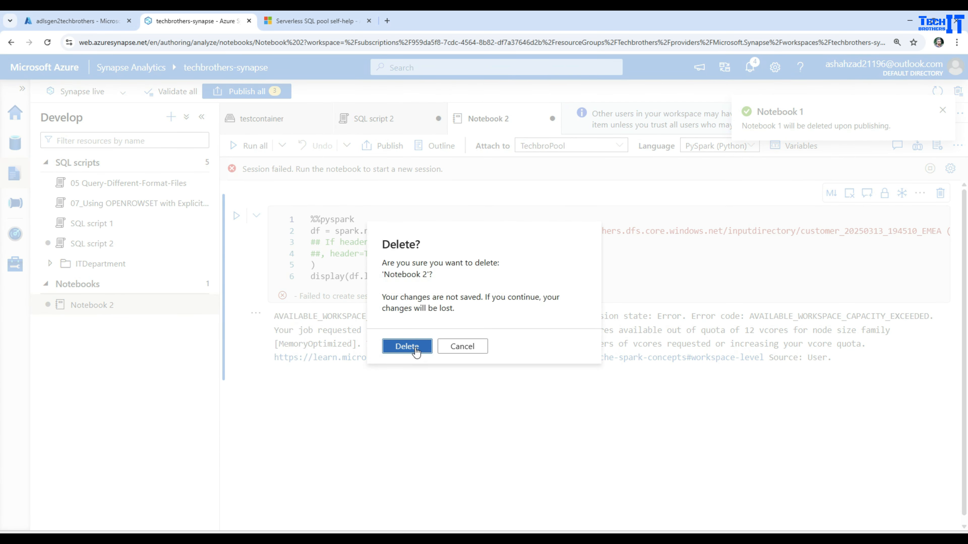
{"action": "left_click", "coordinate": [408, 347]}
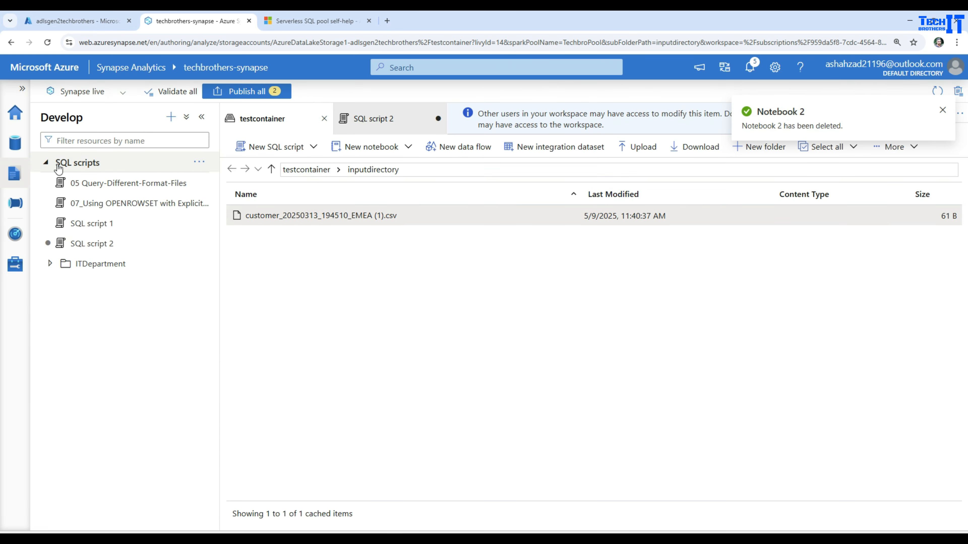
Publish all pending workspace changes and close the SQL script 2 tab.
{"action": "left_click", "coordinate": [242, 93]}
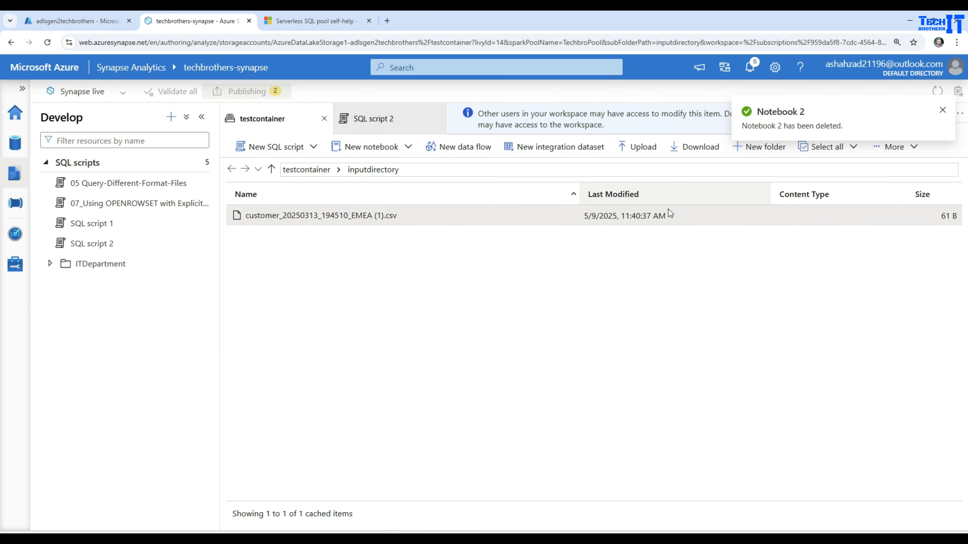
{"action": "left_click", "coordinate": [607, 513]}
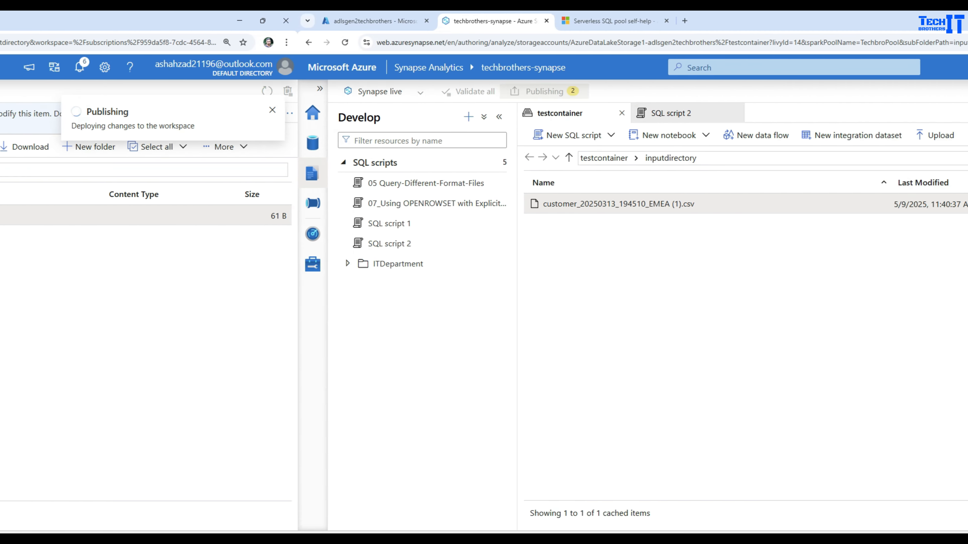
{"action": "left_click", "coordinate": [405, 121]}
{"action": "left_click", "coordinate": [438, 113]}
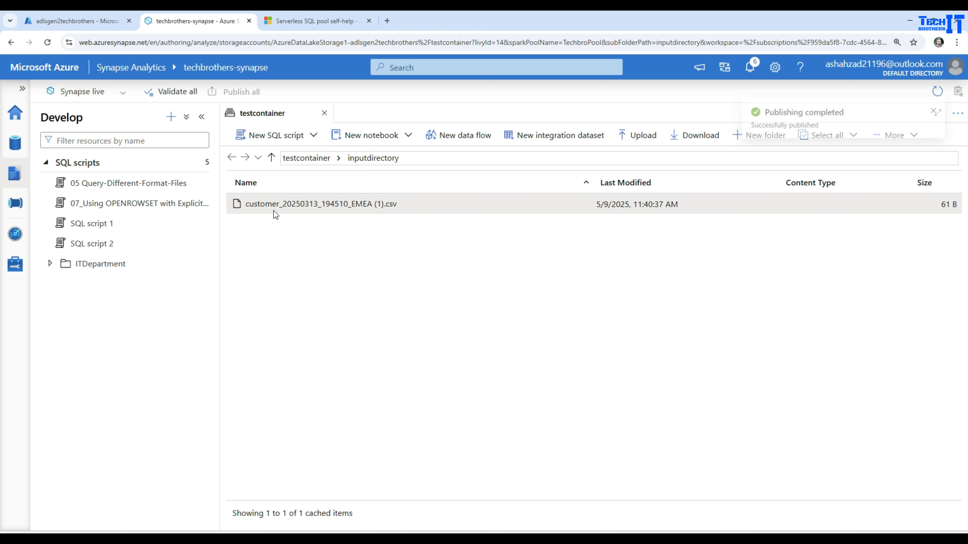
Load the customer CSV into a new TechbroPool notebook DataFrame and run it to show id/fname/lname/salary rows.
{"action": "right_click", "coordinate": [280, 205]}
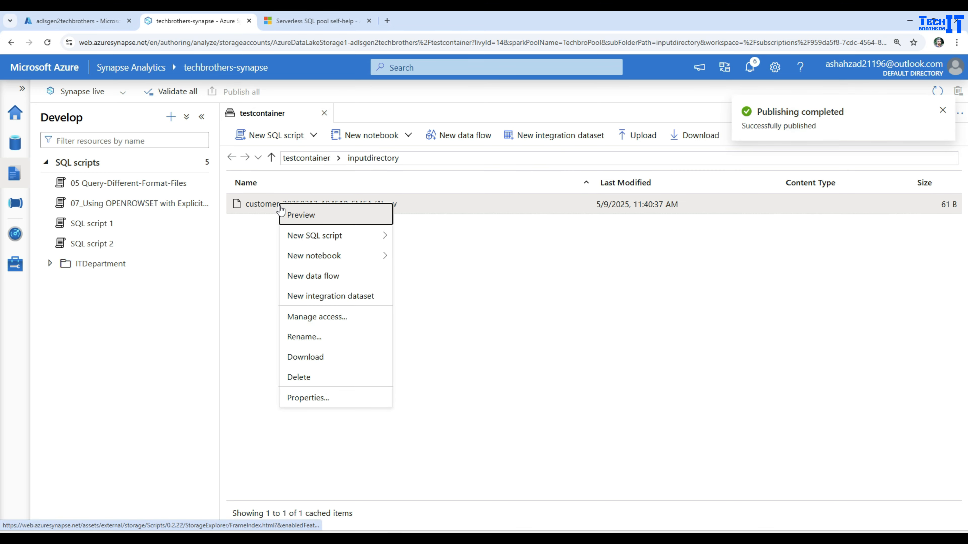
{"action": "mouse_move", "coordinate": [343, 261]}
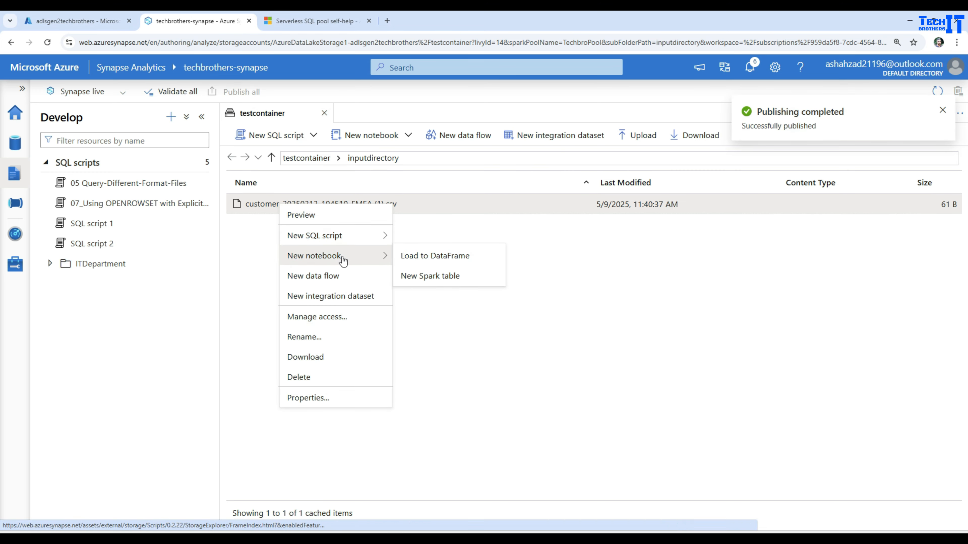
{"action": "left_click", "coordinate": [432, 264]}
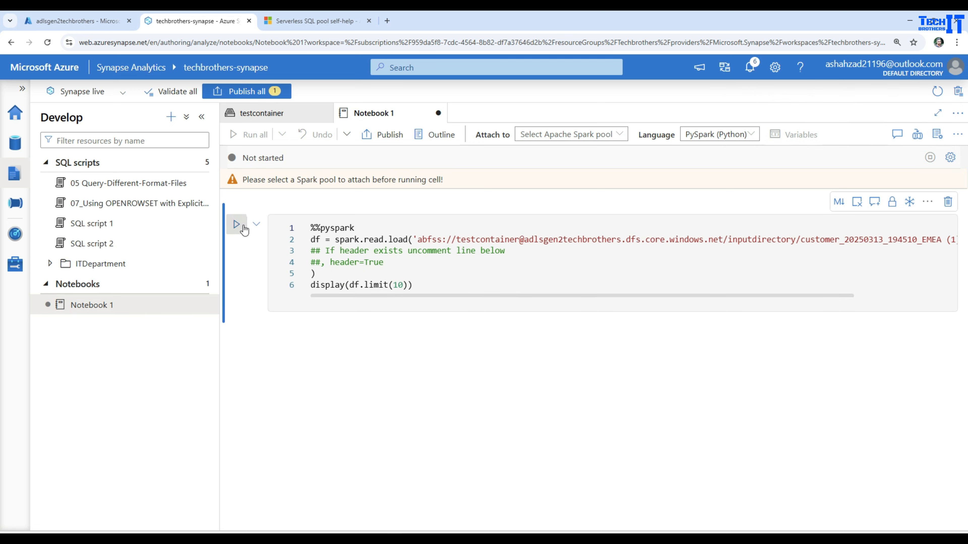
{"action": "left_click", "coordinate": [563, 134]}
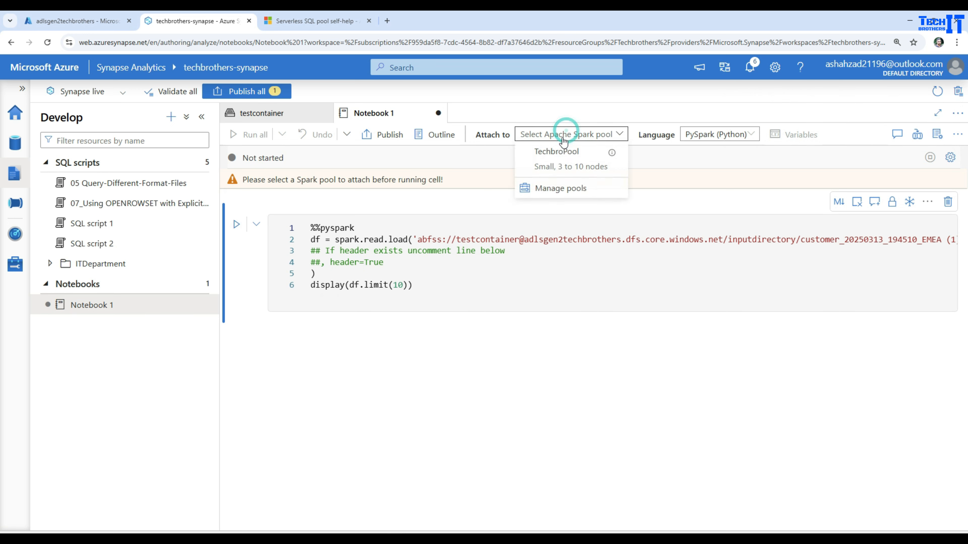
{"action": "left_click", "coordinate": [565, 171]}
{"action": "left_click", "coordinate": [236, 204]}
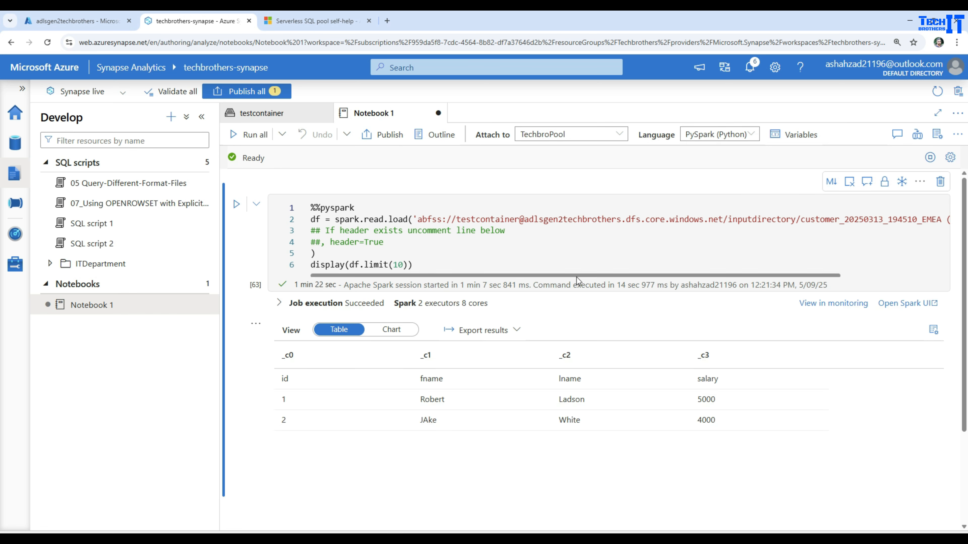
{"action": "mouse_move", "coordinate": [577, 275]}
{"action": "left_mouse_down"}
{"action": "mouse_move", "coordinate": [709, 277]}
{"action": "mouse_move", "coordinate": [584, 279]}
{"action": "left_mouse_up"}
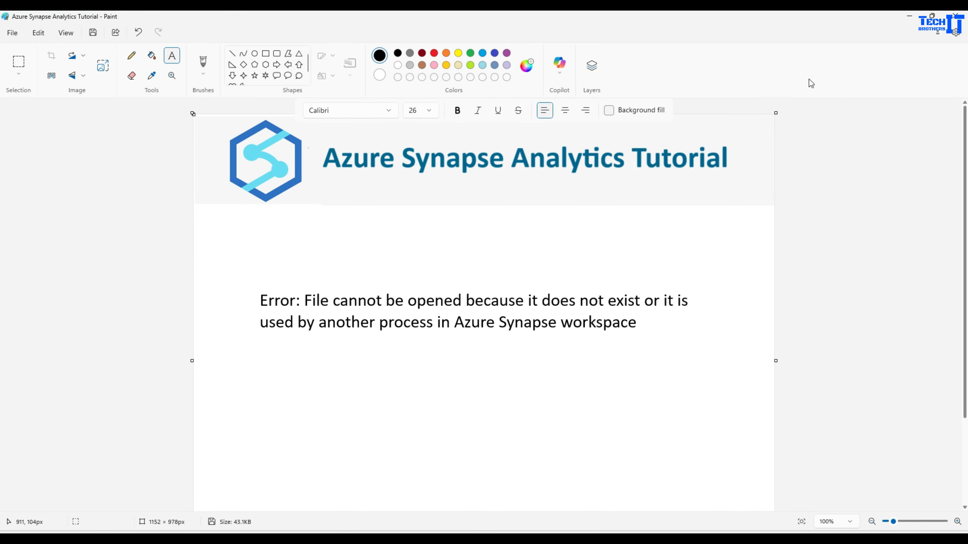
{"action": "left_click", "coordinate": [878, 34]}
{"action": "left_click", "coordinate": [906, 17]}
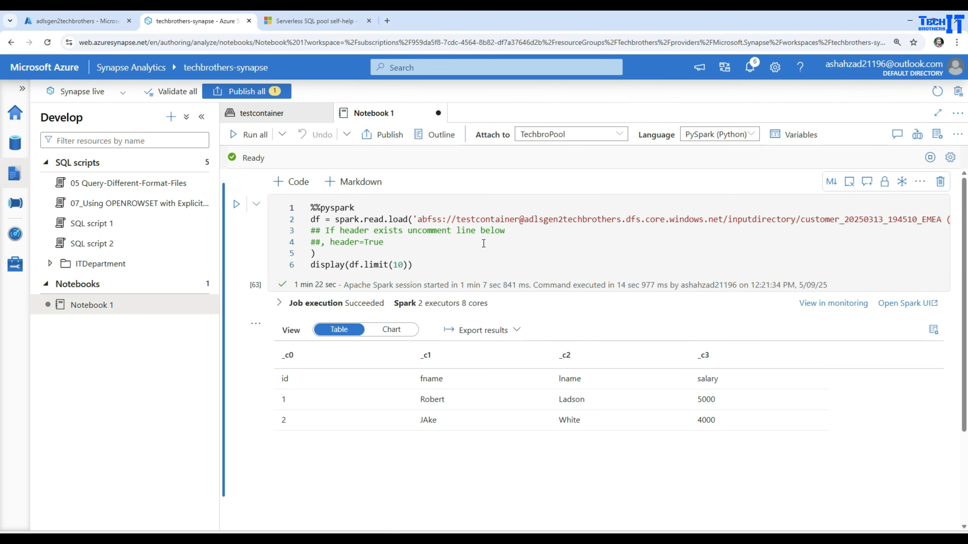